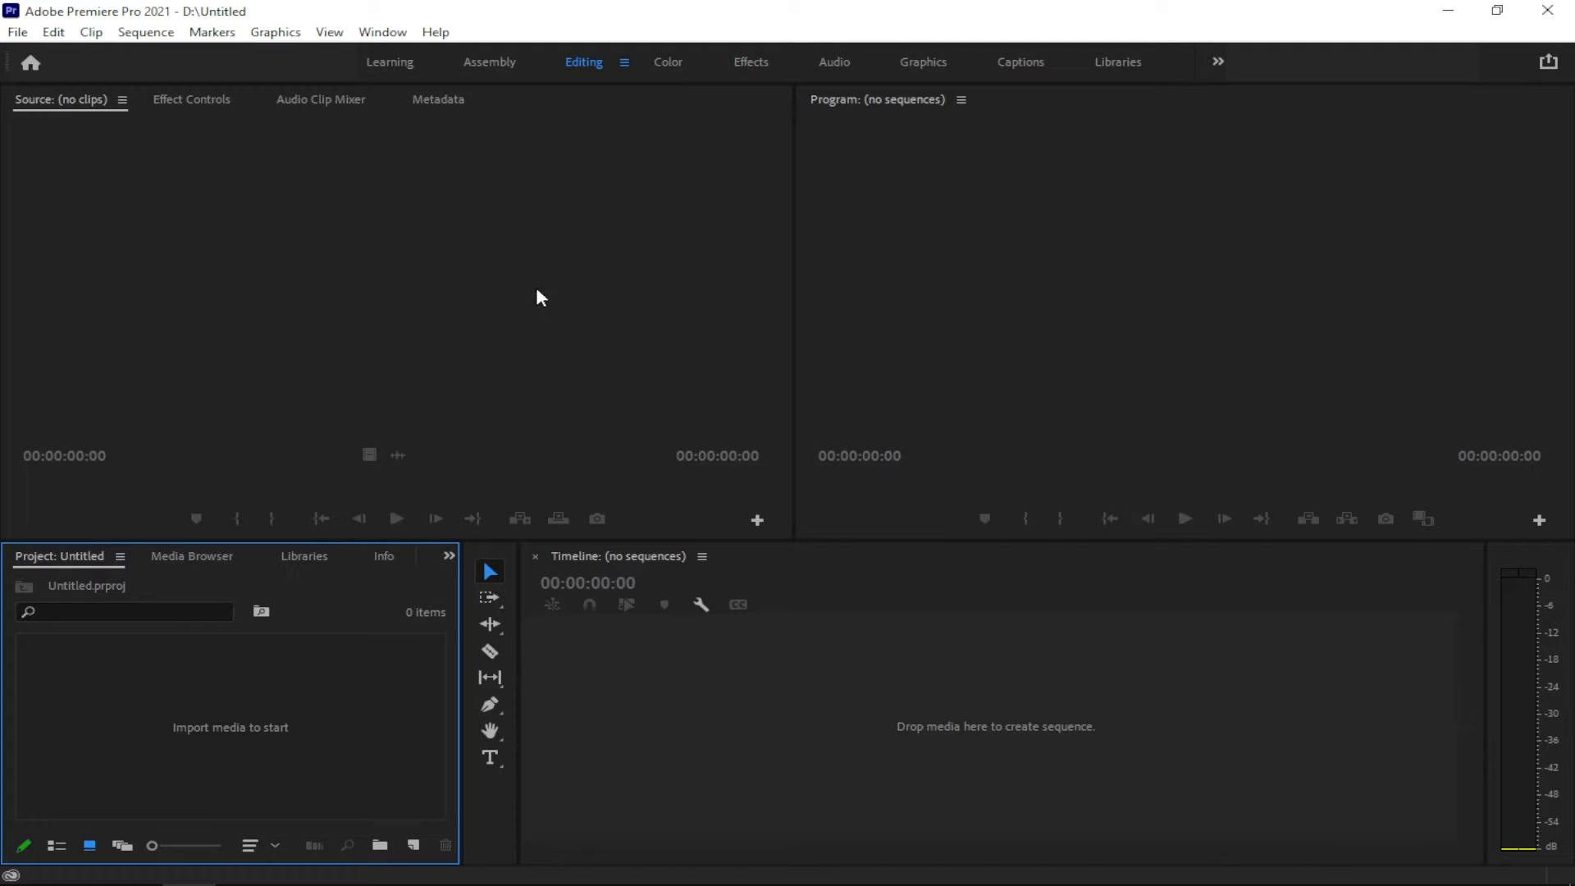
Import the mixkit-young-man-walking MP4 from the Downloads folder and create a sequence from it on the timeline
double_click(220, 711)
left_click(99, 258)
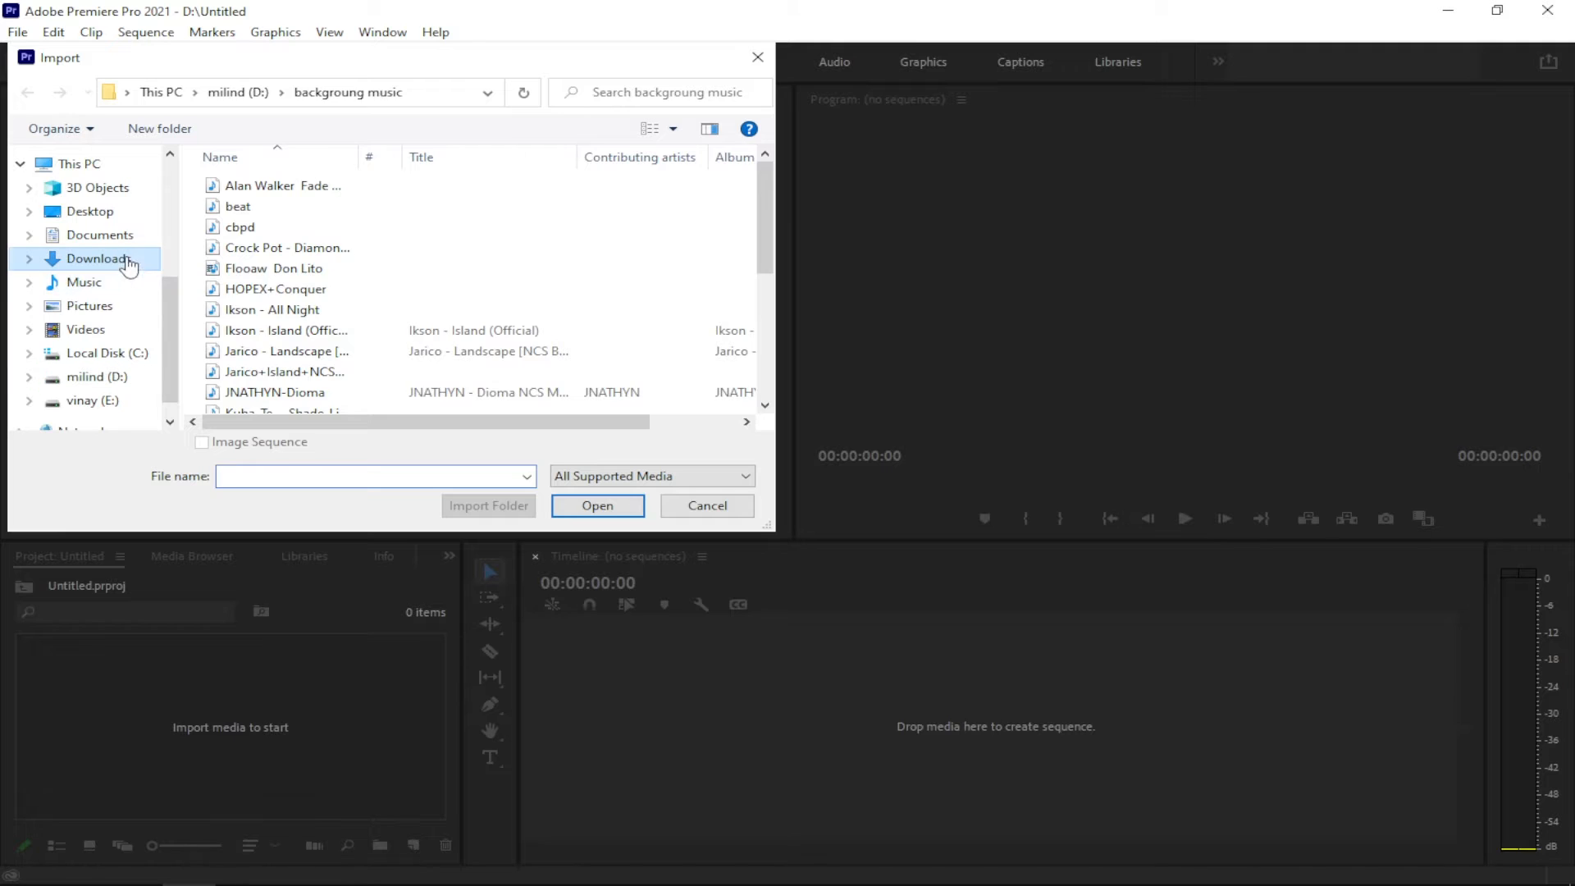
left_click(393, 213)
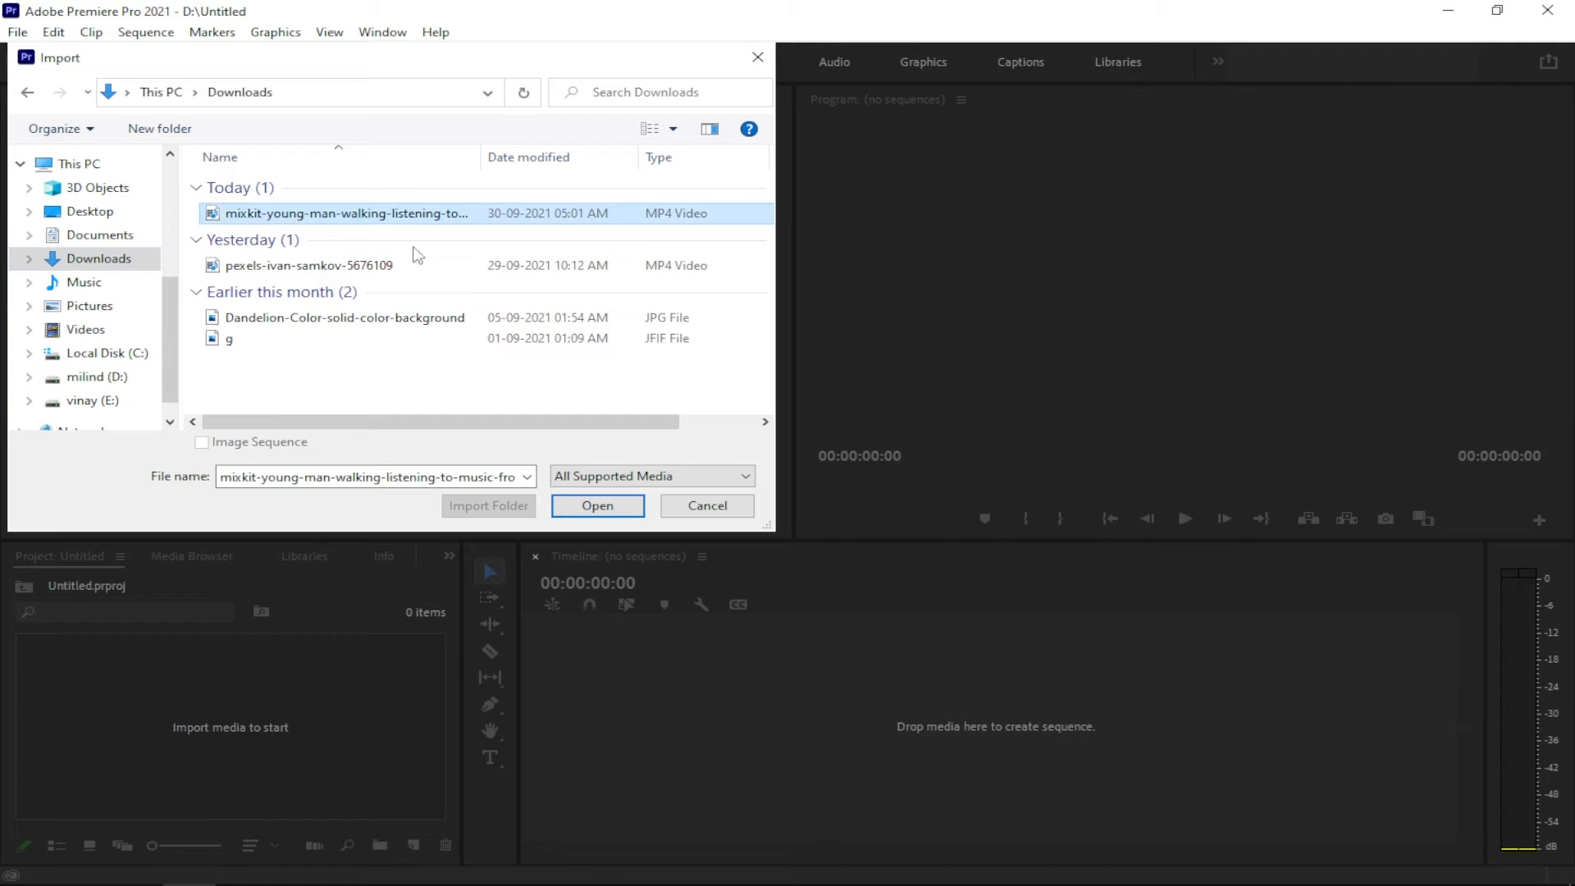
left_click(594, 504)
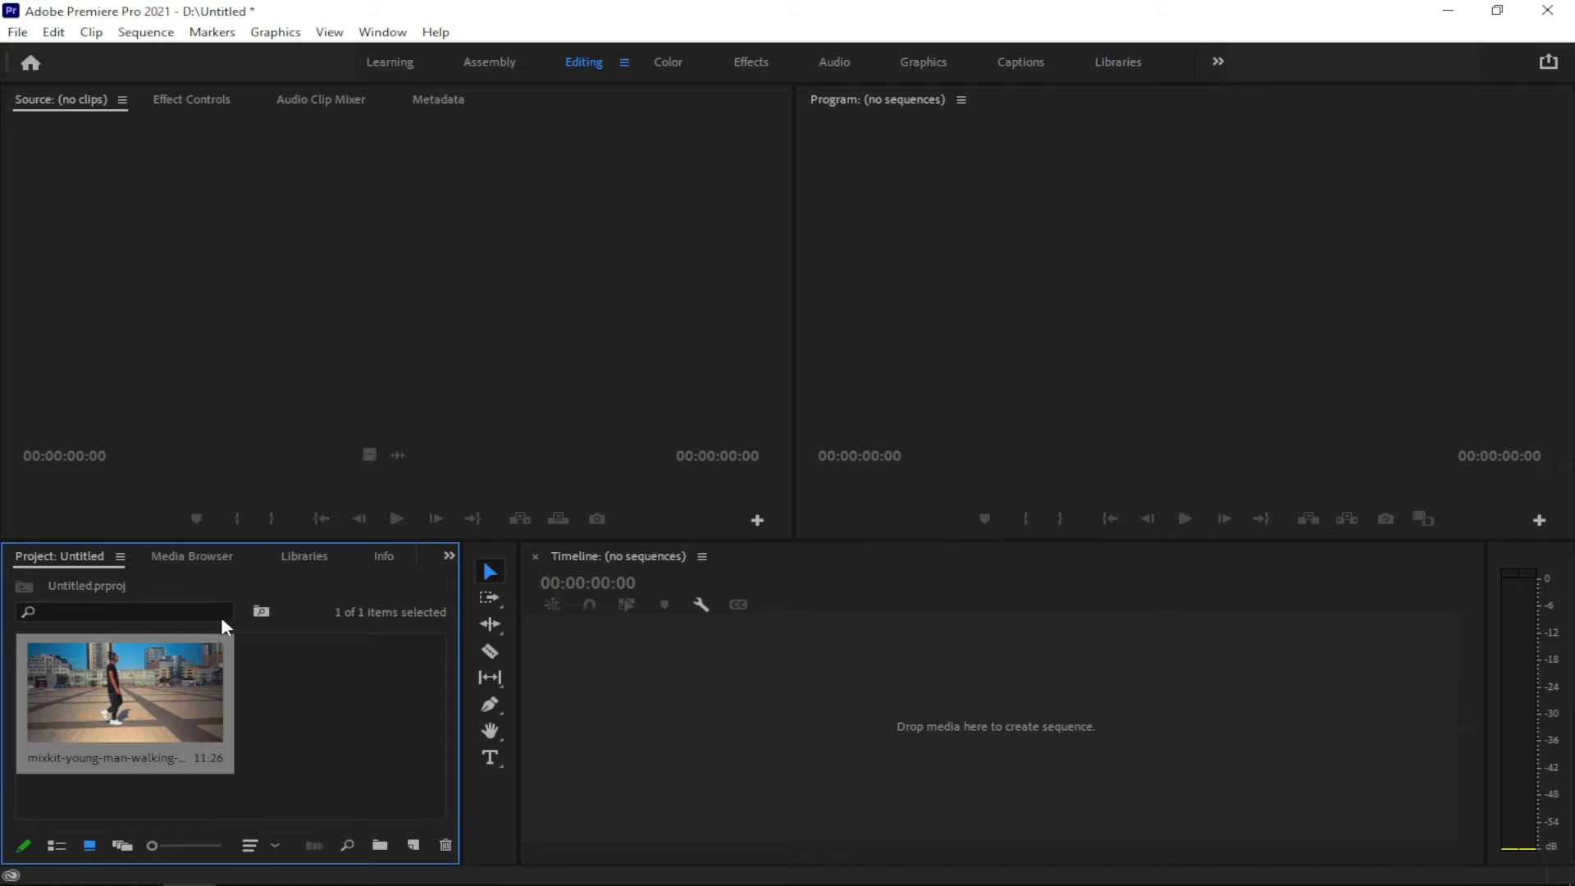
left_click(310, 663)
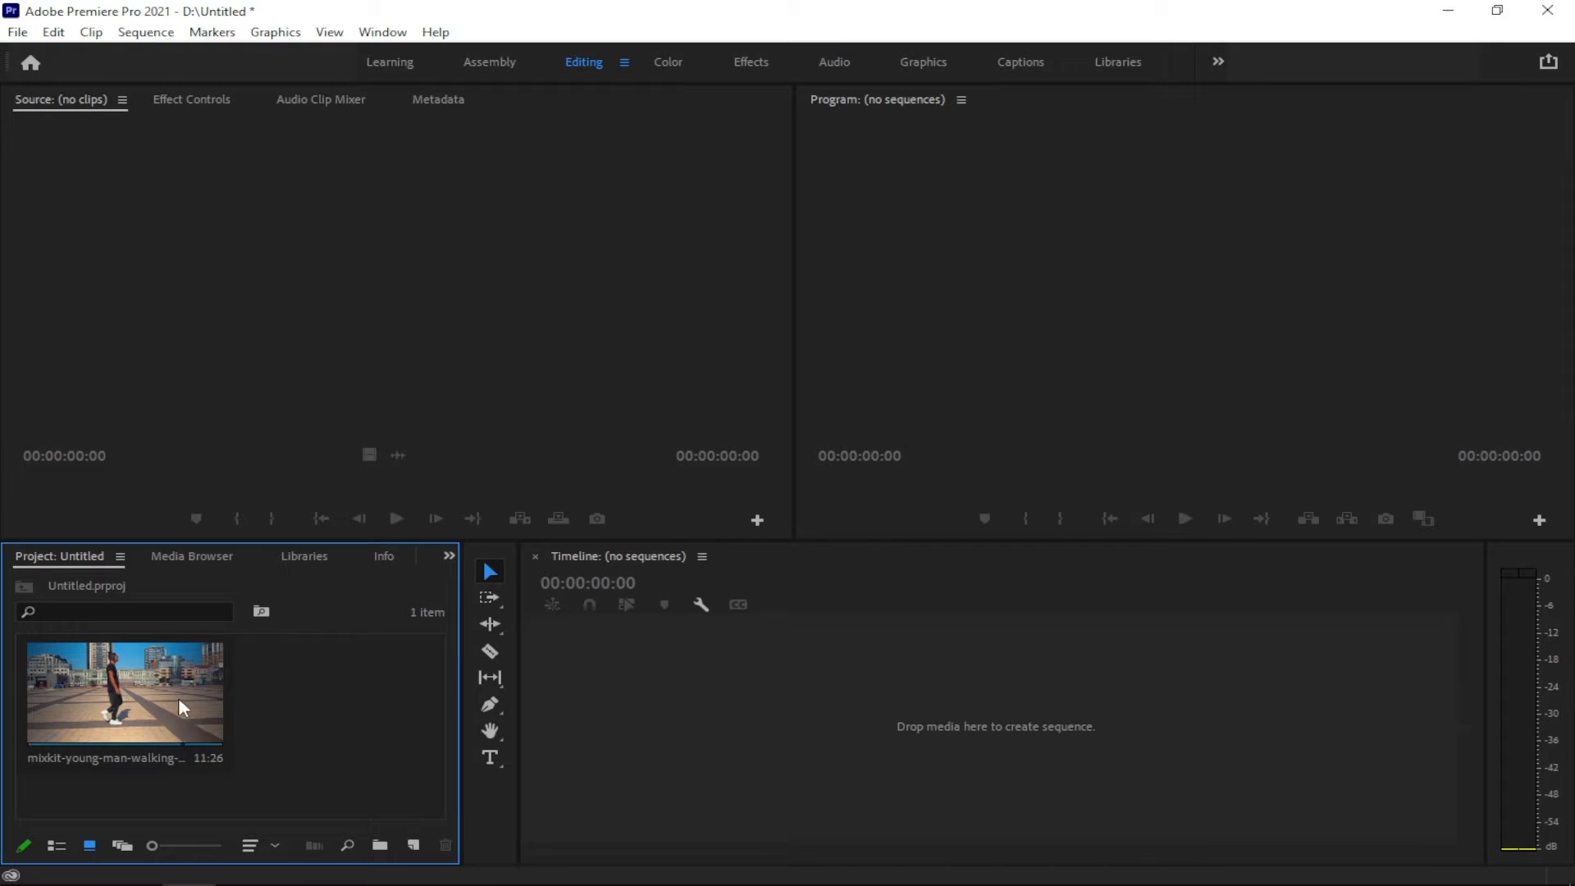
left_click_drag(135, 679, 696, 647)
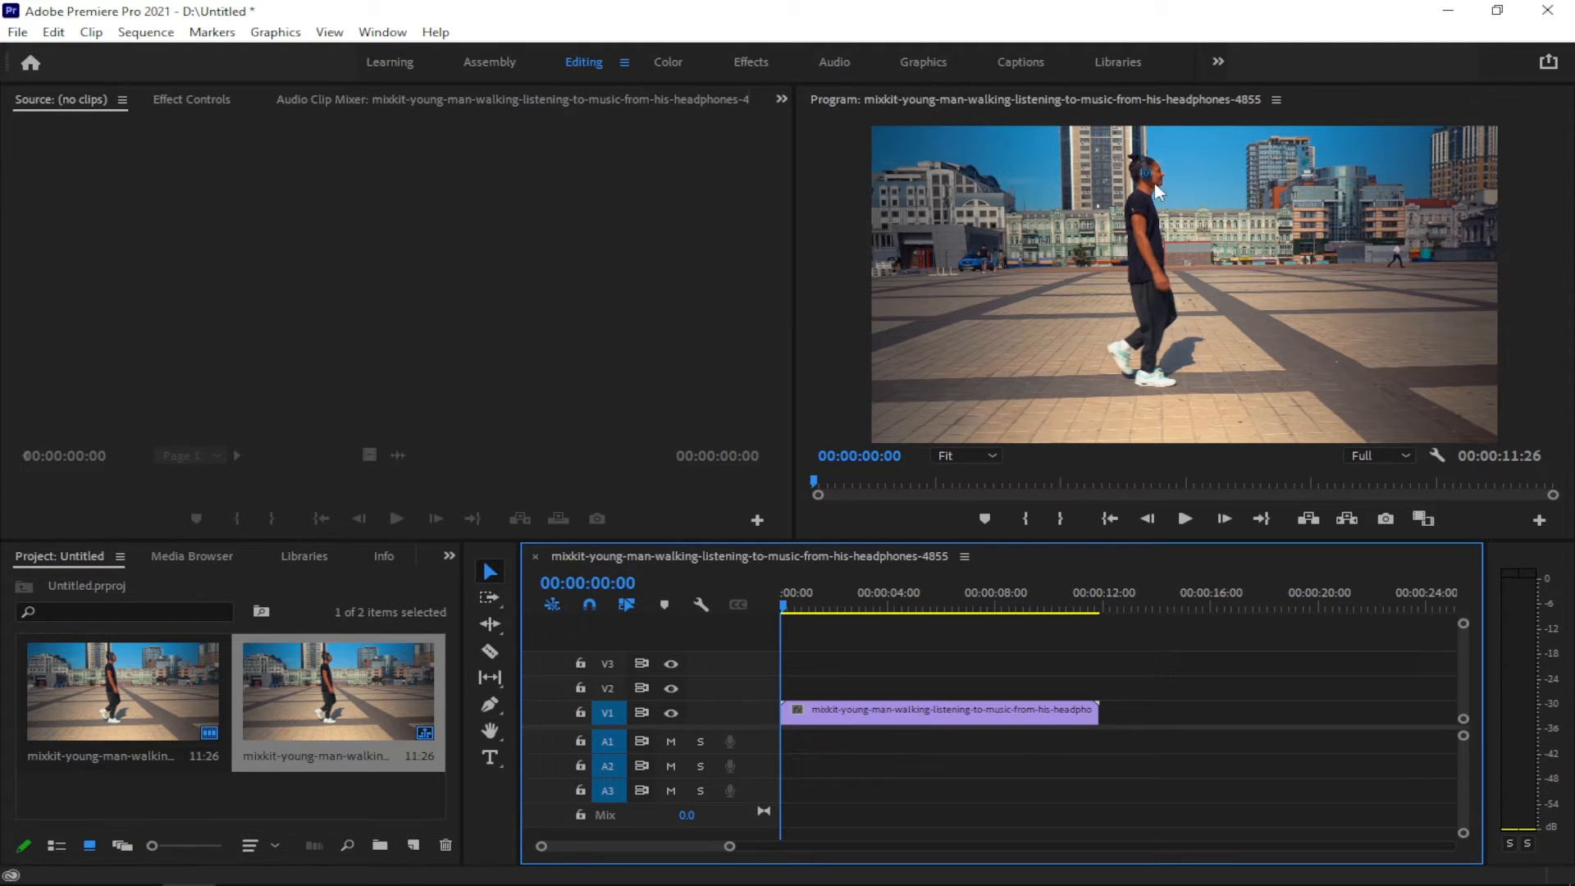
Scrub the clip to about 4 seconds and back to the start, and inspect the man's head at 100% zoom
left_click_drag(800, 605, 897, 614)
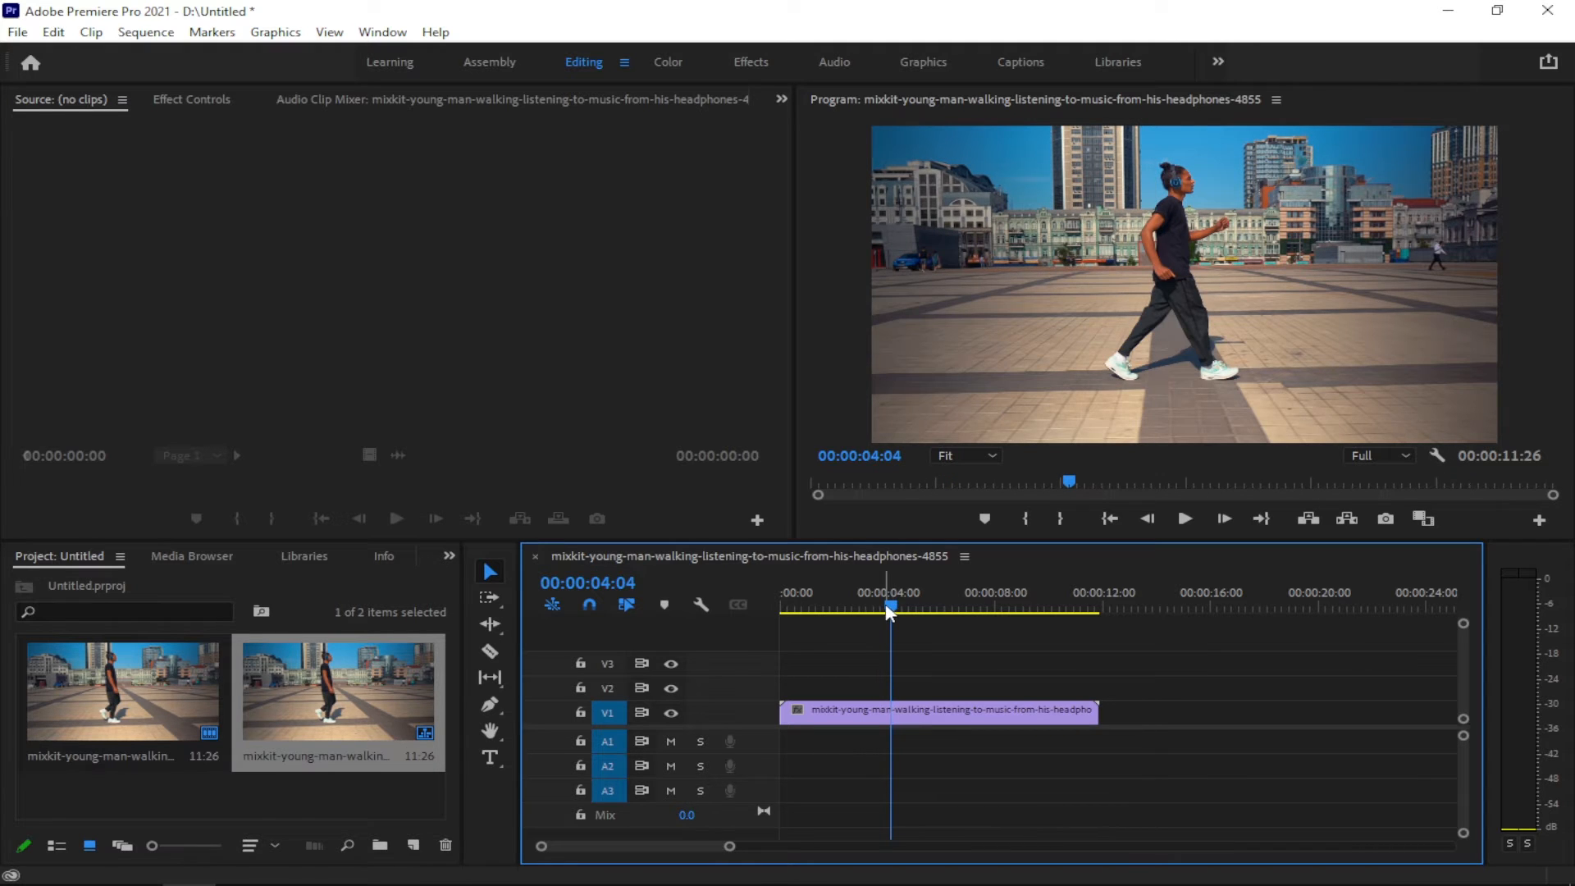
left_click_drag(888, 612, 778, 616)
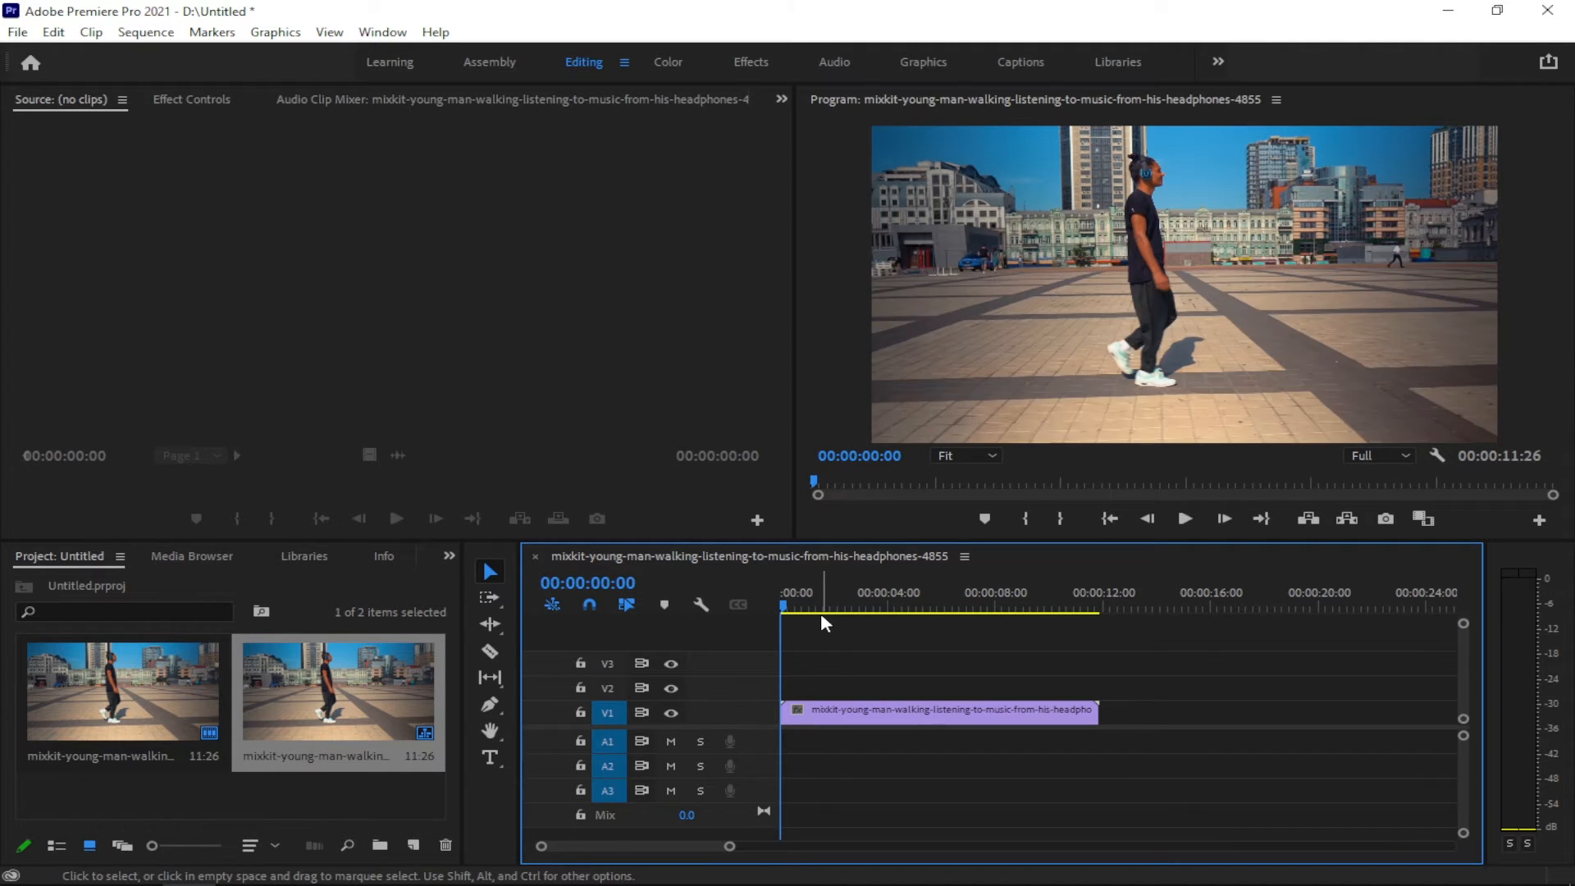
left_click(992, 458)
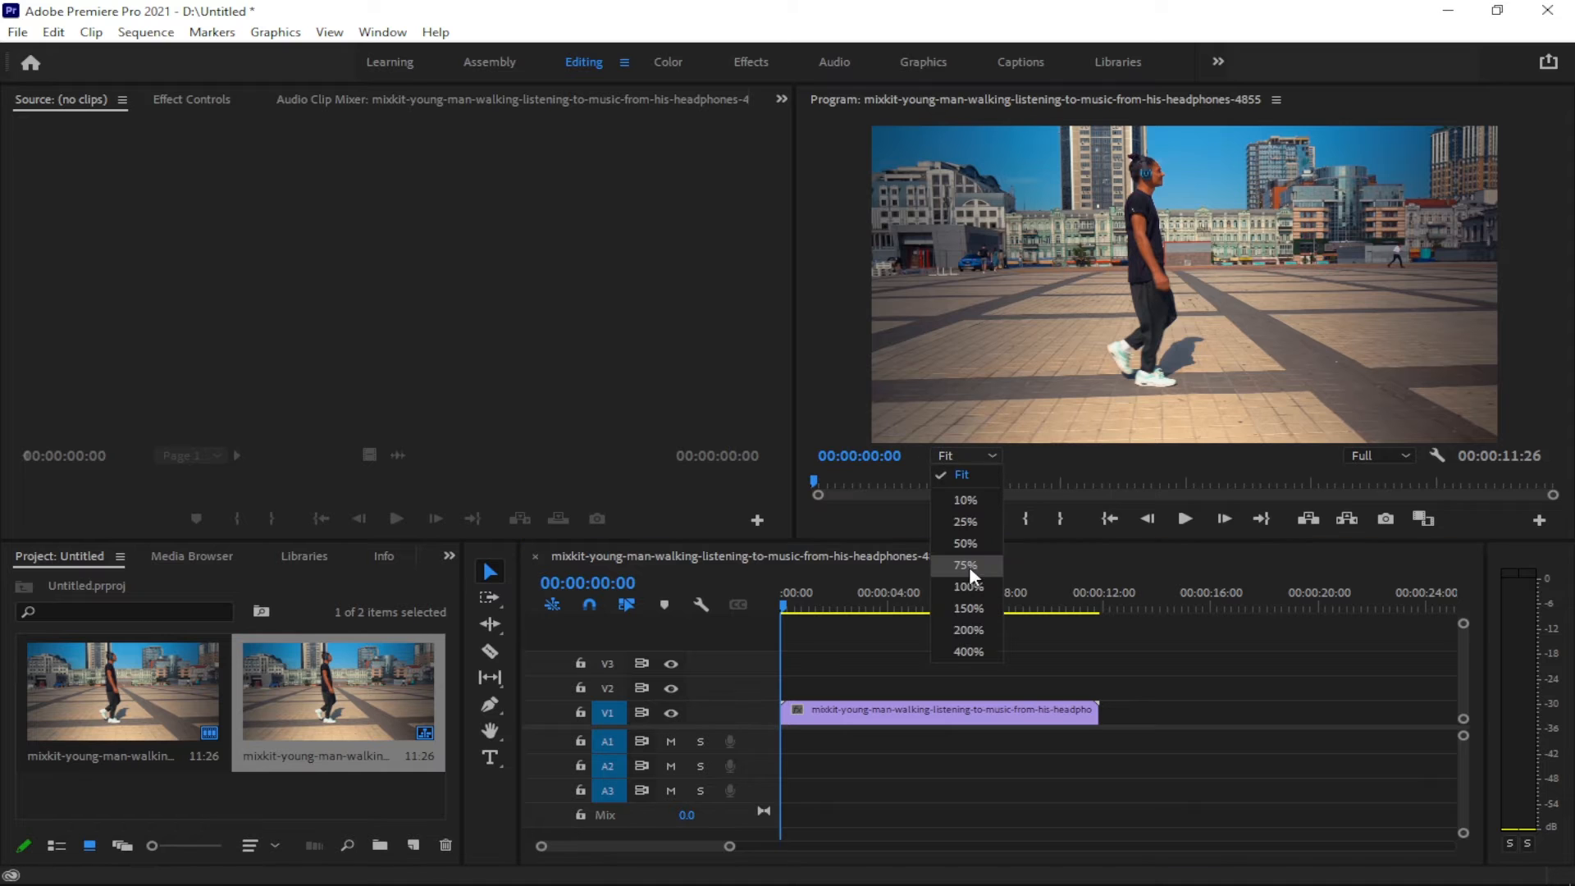
left_click(969, 596)
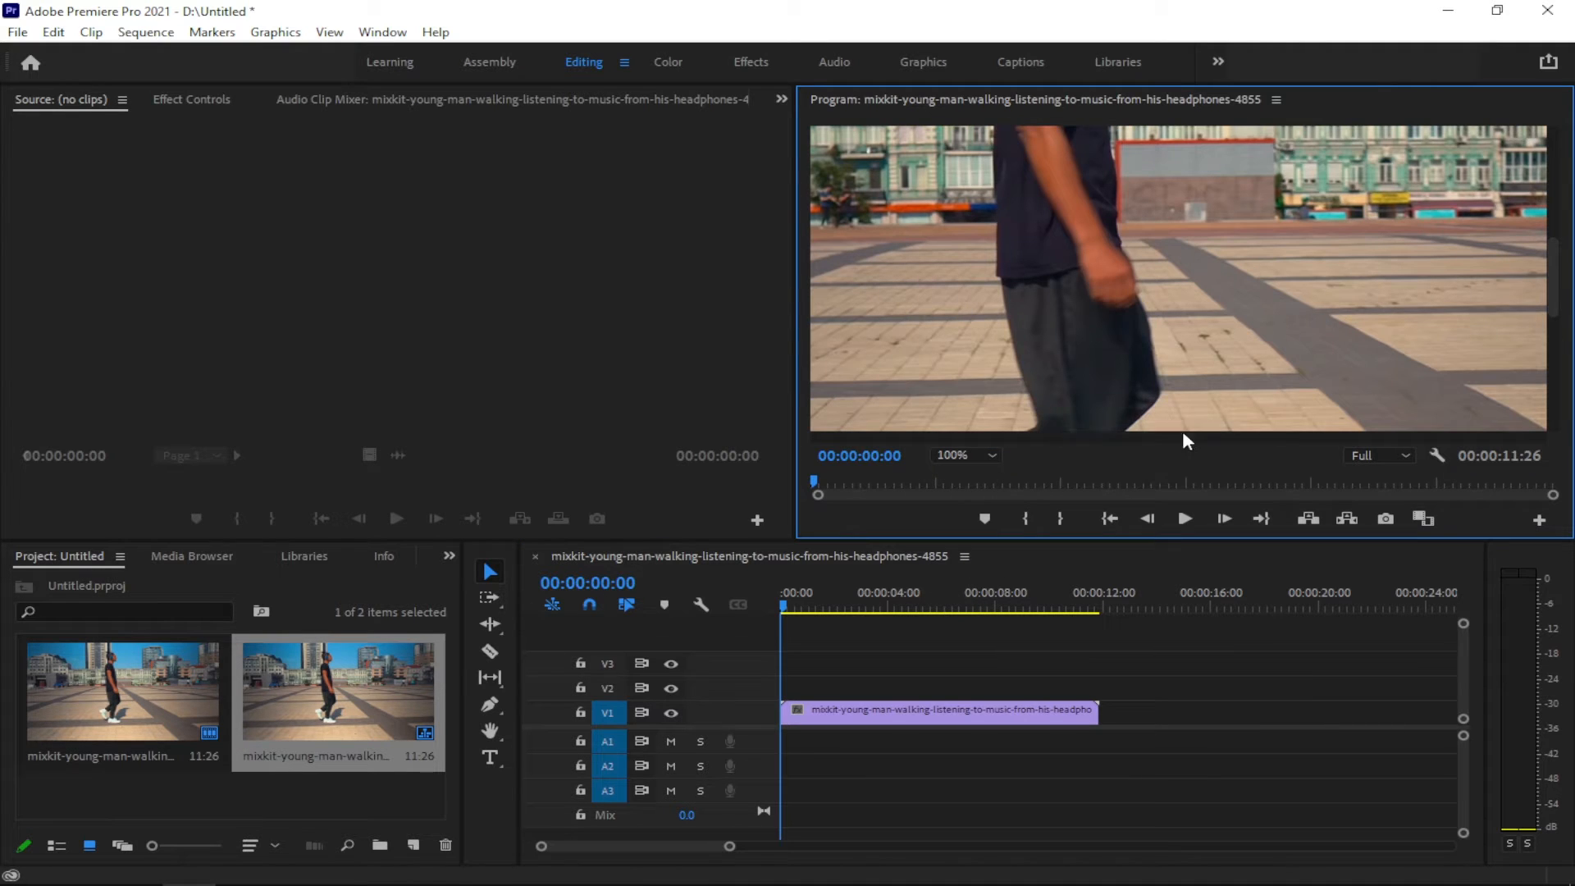
left_click_drag(1552, 262, 1553, 172)
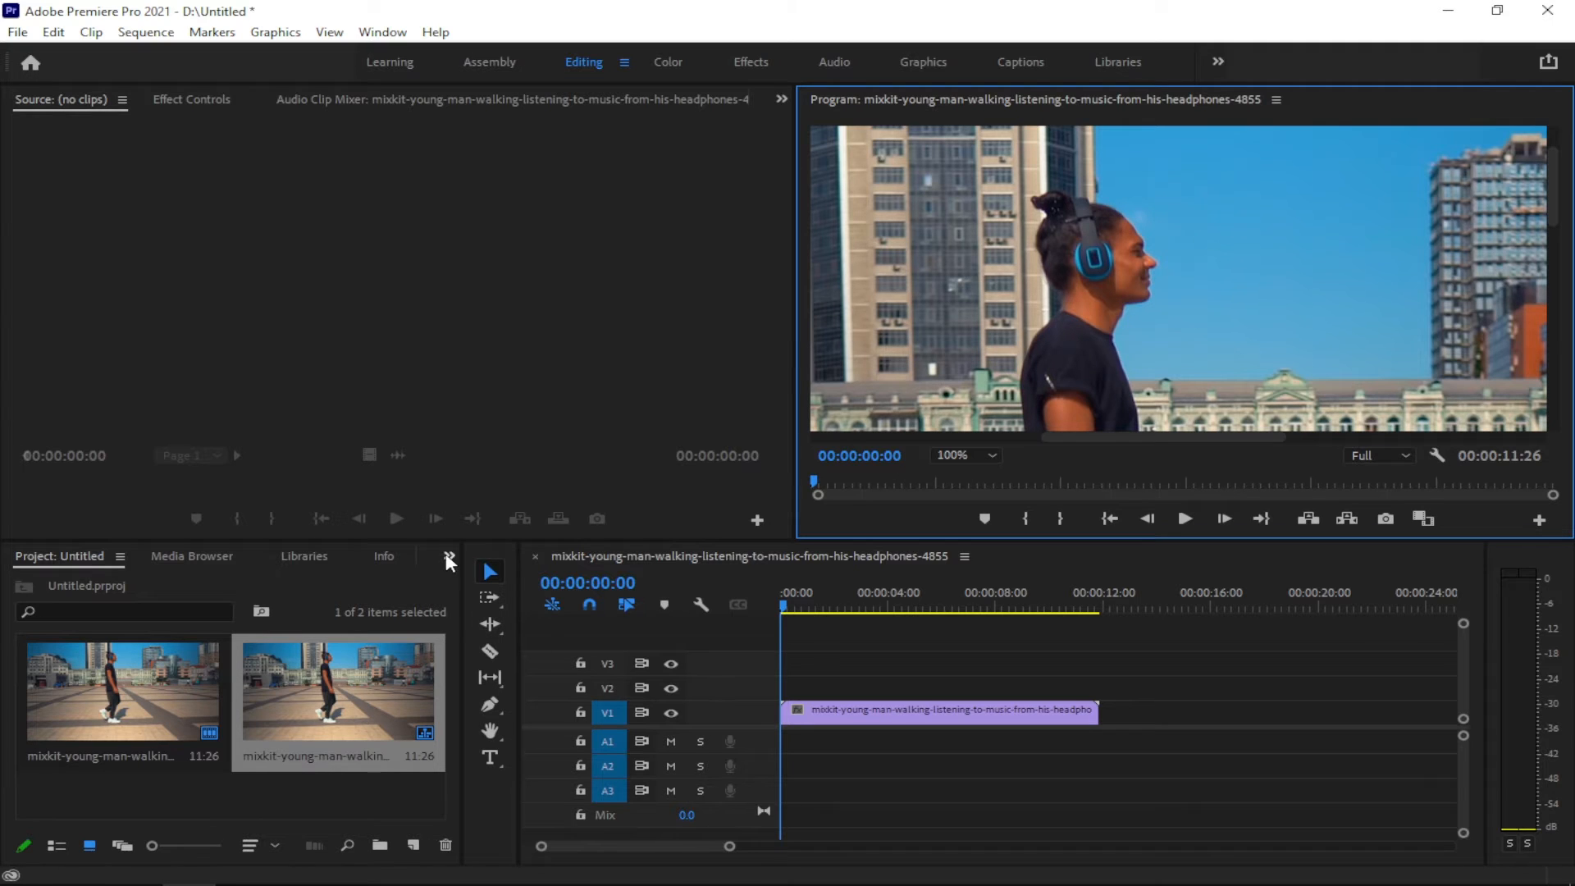
Find the Gaussian Blur video effect by searching "gau" and apply it to the walking clip on V1
left_click(448, 558)
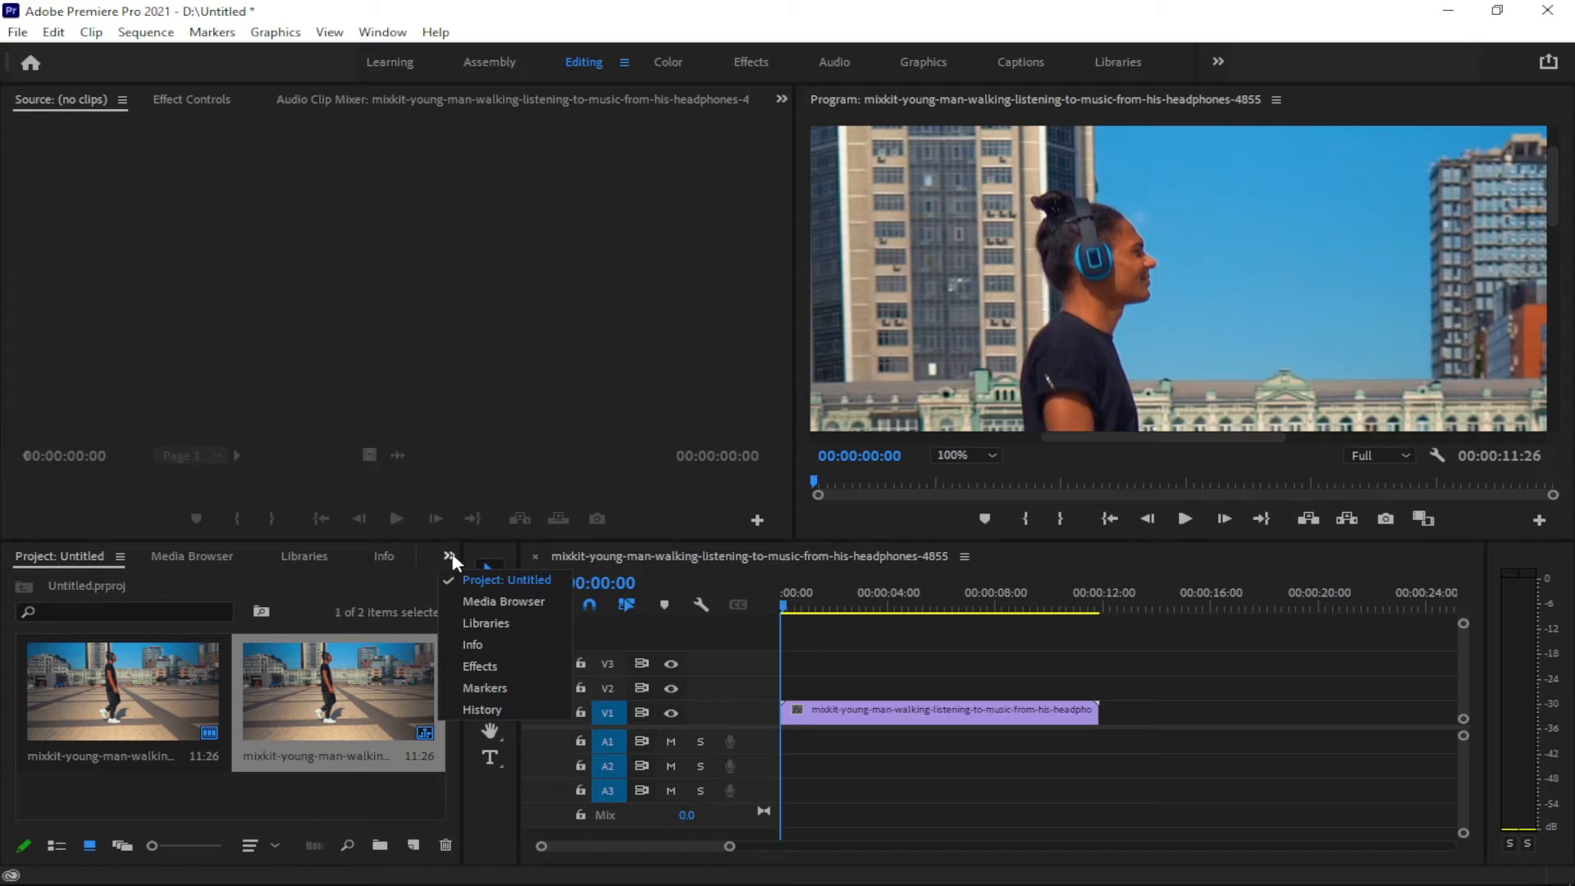
left_click(492, 667)
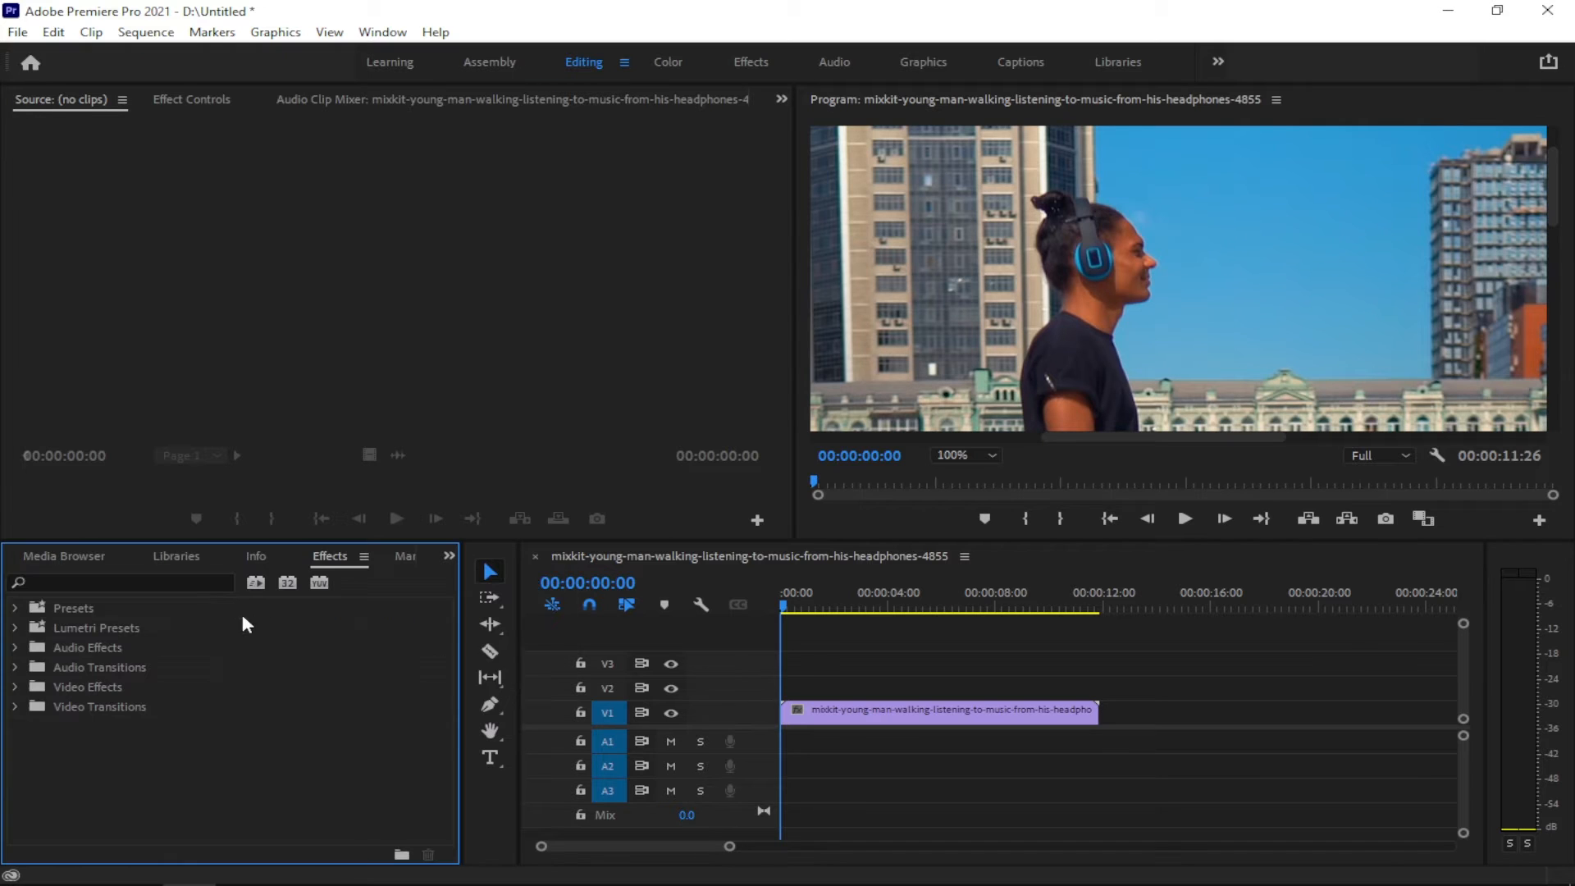
left_click(198, 582)
type("gau")
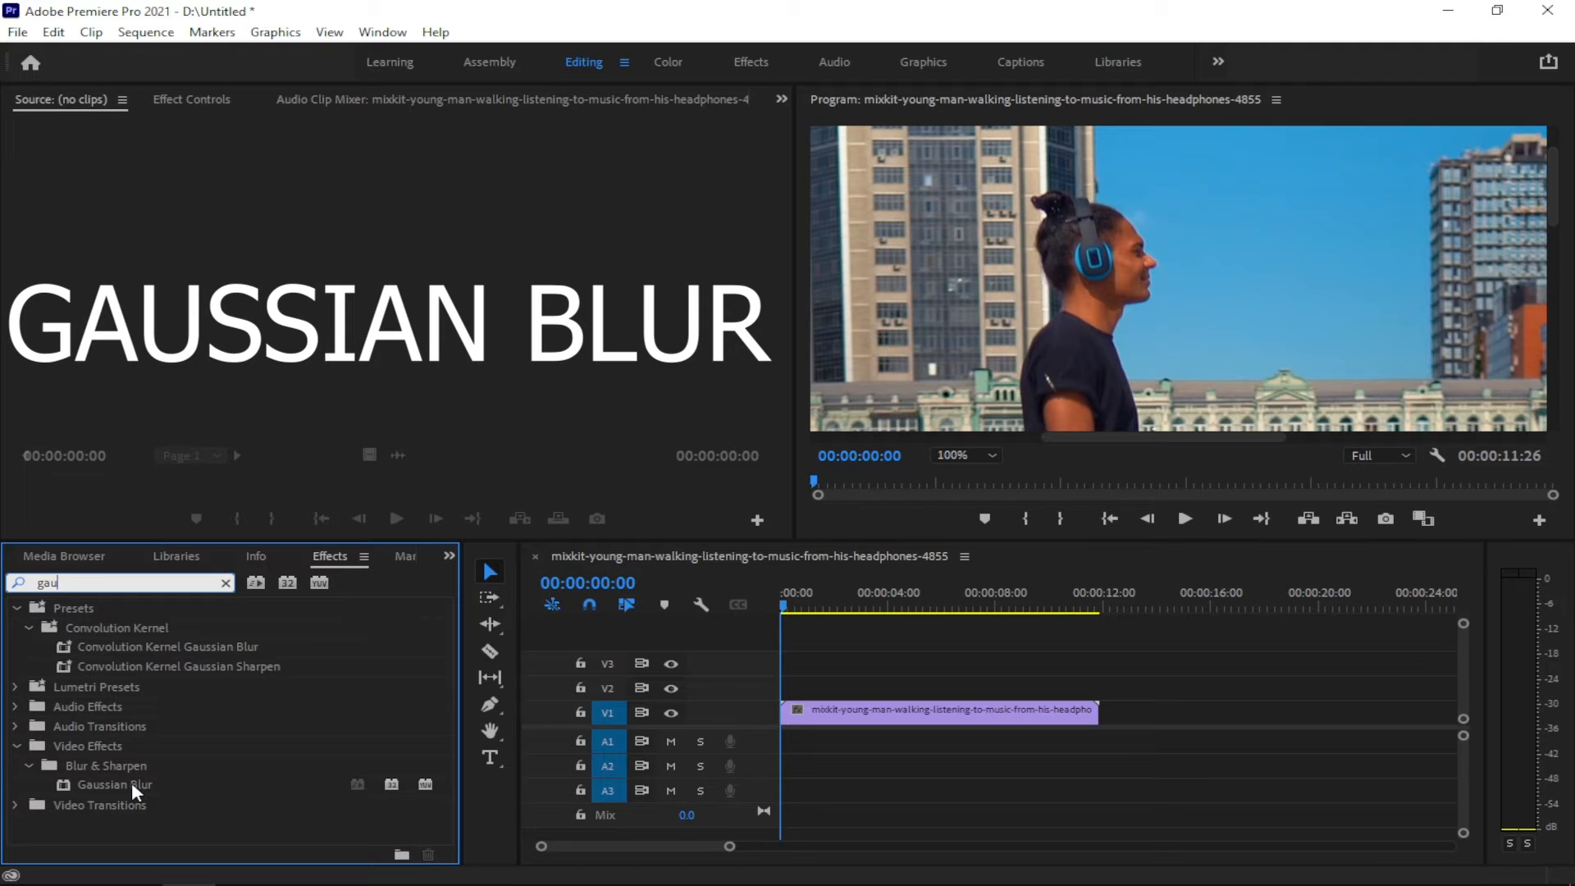
left_click_drag(133, 784, 860, 716)
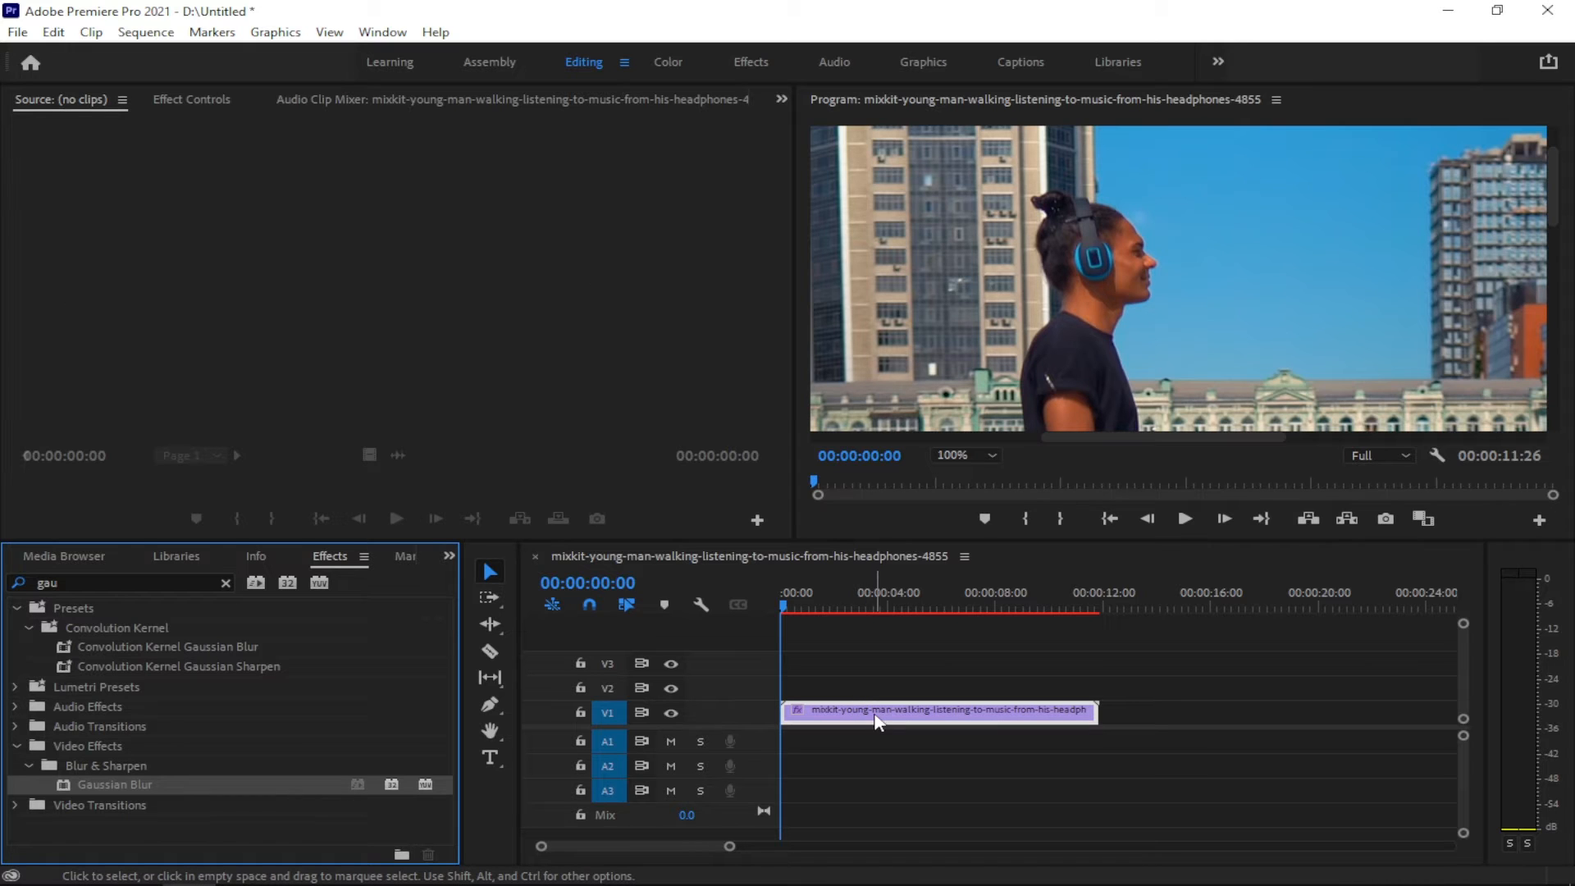
left_click(878, 722)
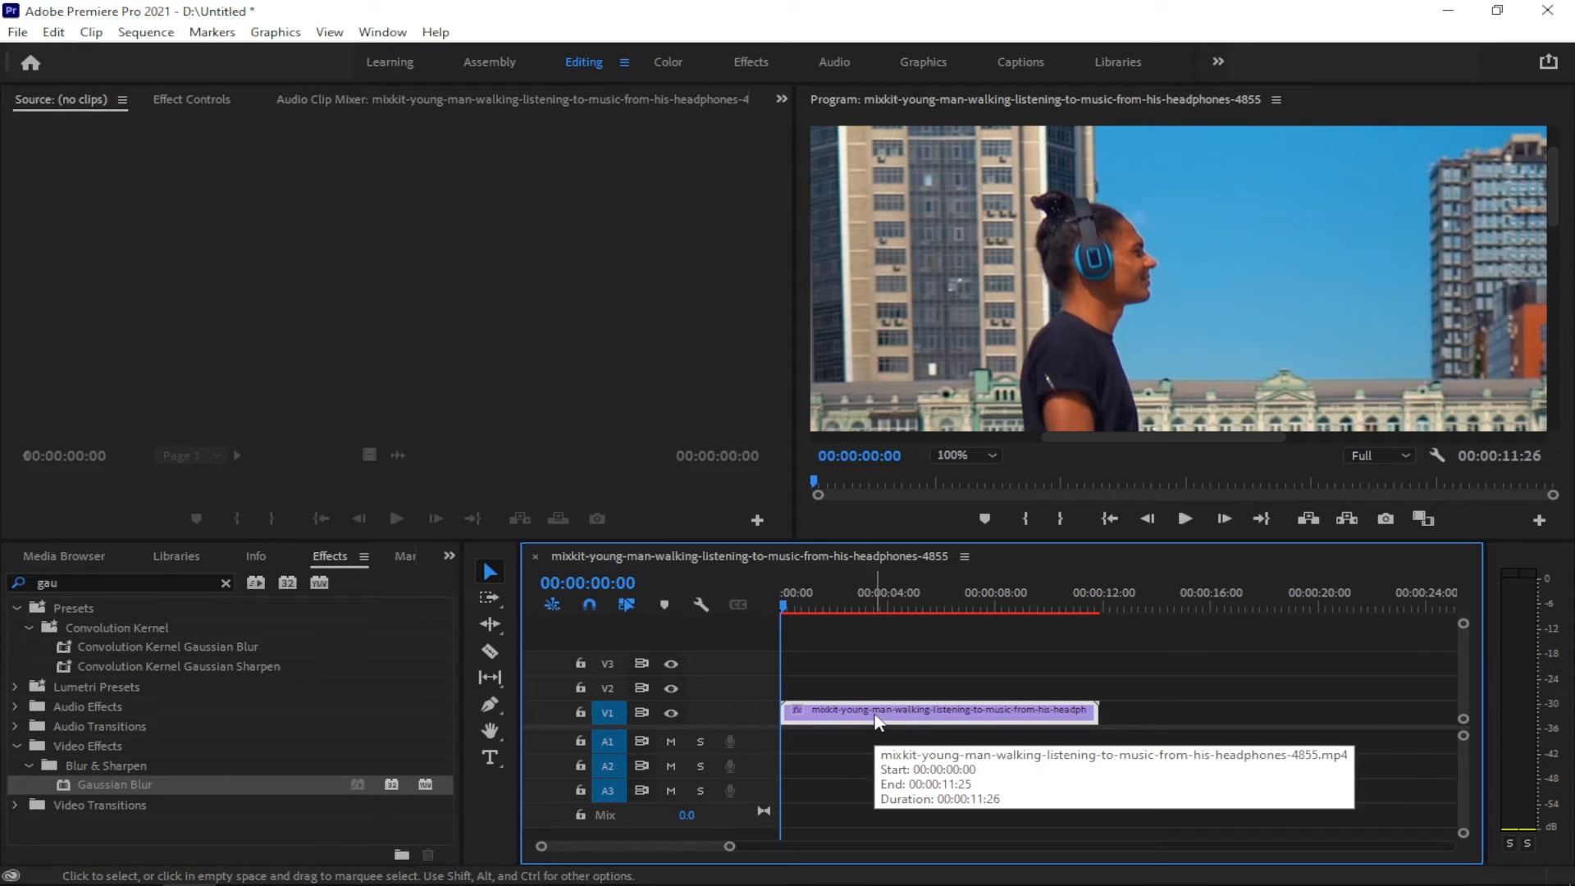
Add an ellipse mask to the clip's Gaussian Blur effect with the whole frame fitted in the preview
left_click(193, 97)
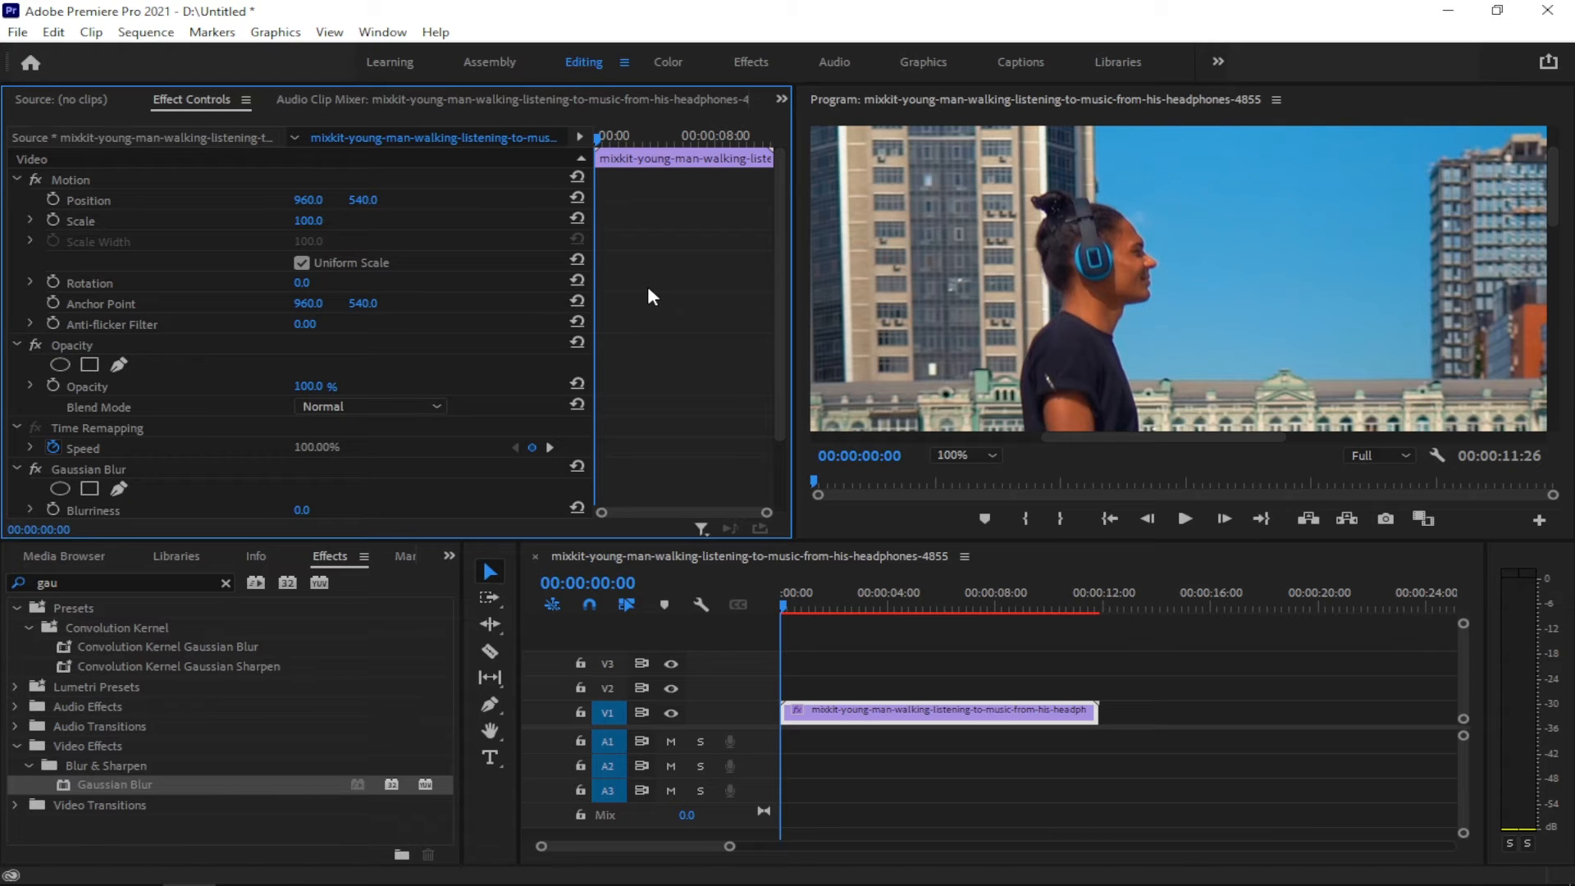
left_click(981, 456)
left_click(953, 468)
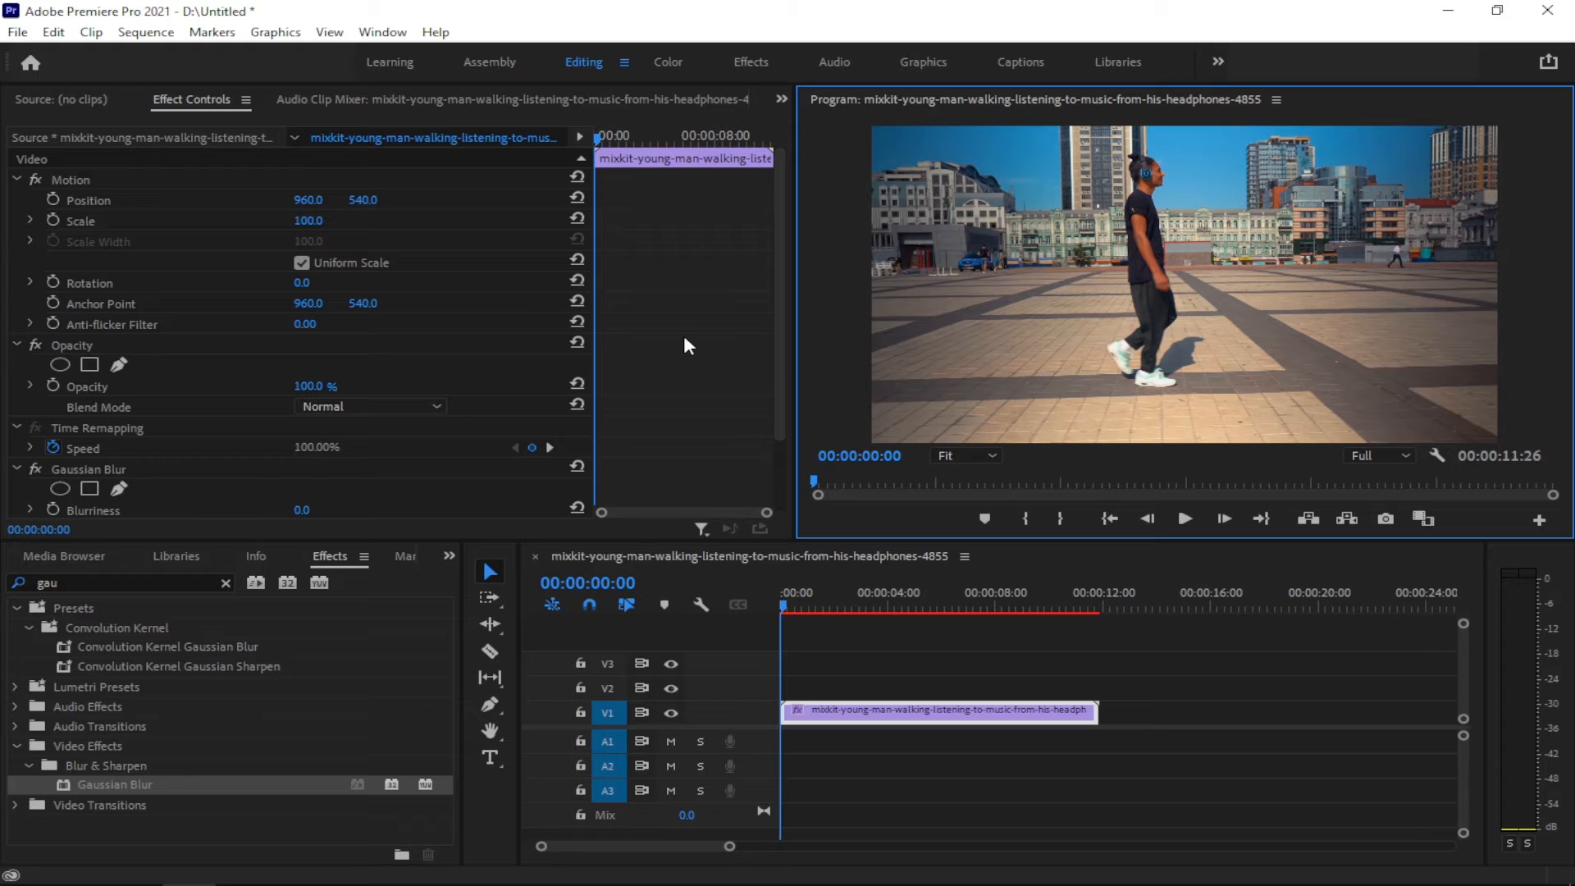
scroll(687, 345, "down", 3)
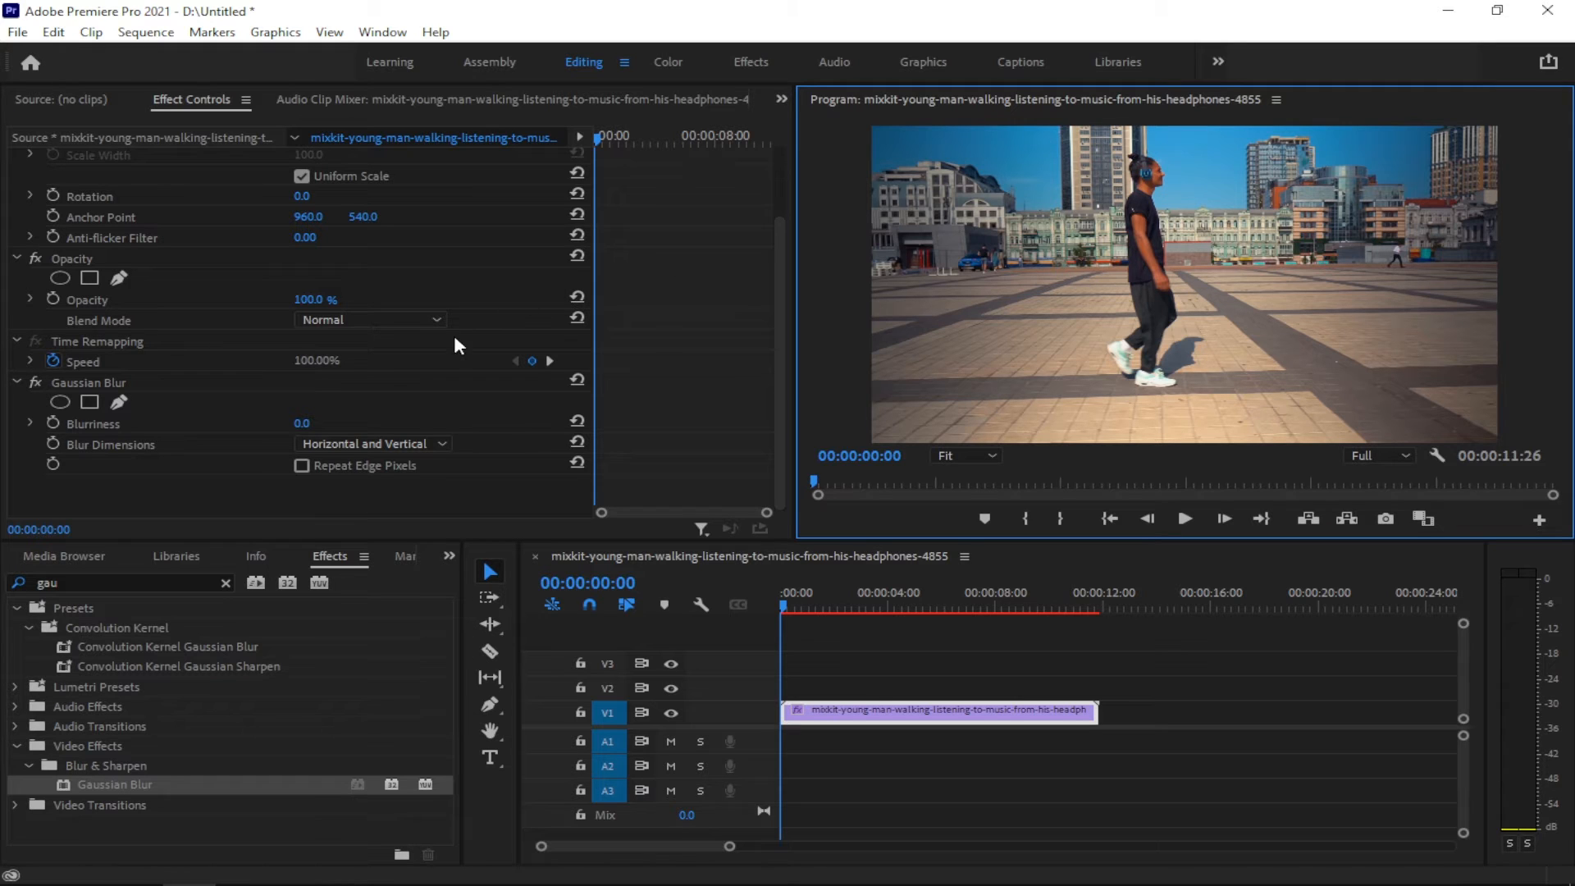
left_click(61, 401)
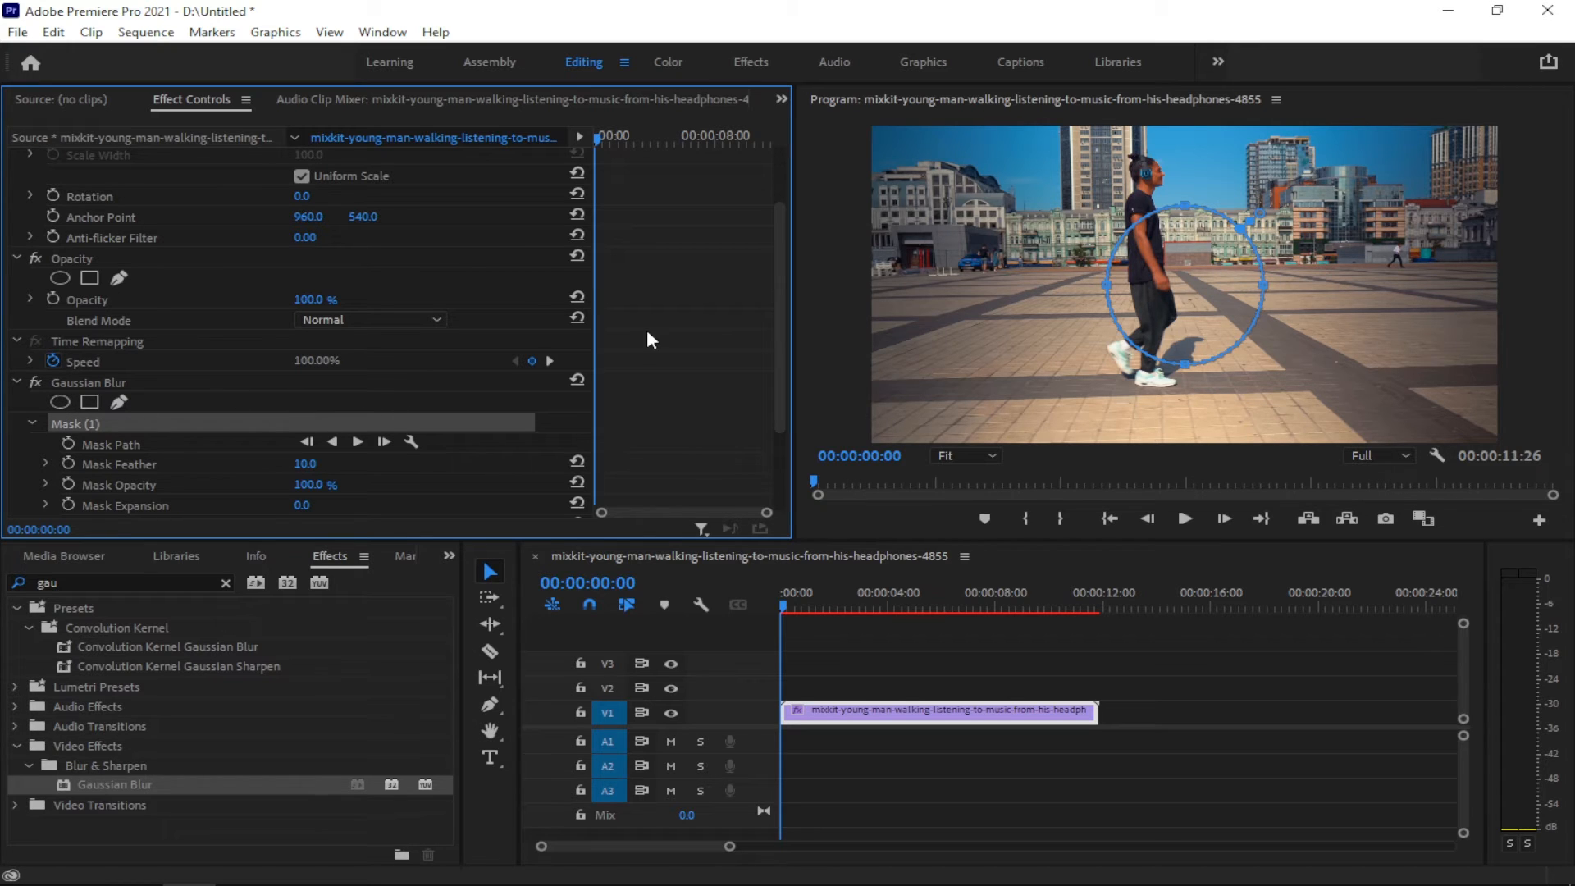
scroll(506, 381, "down", 1)
scroll(506, 381, "down", 3)
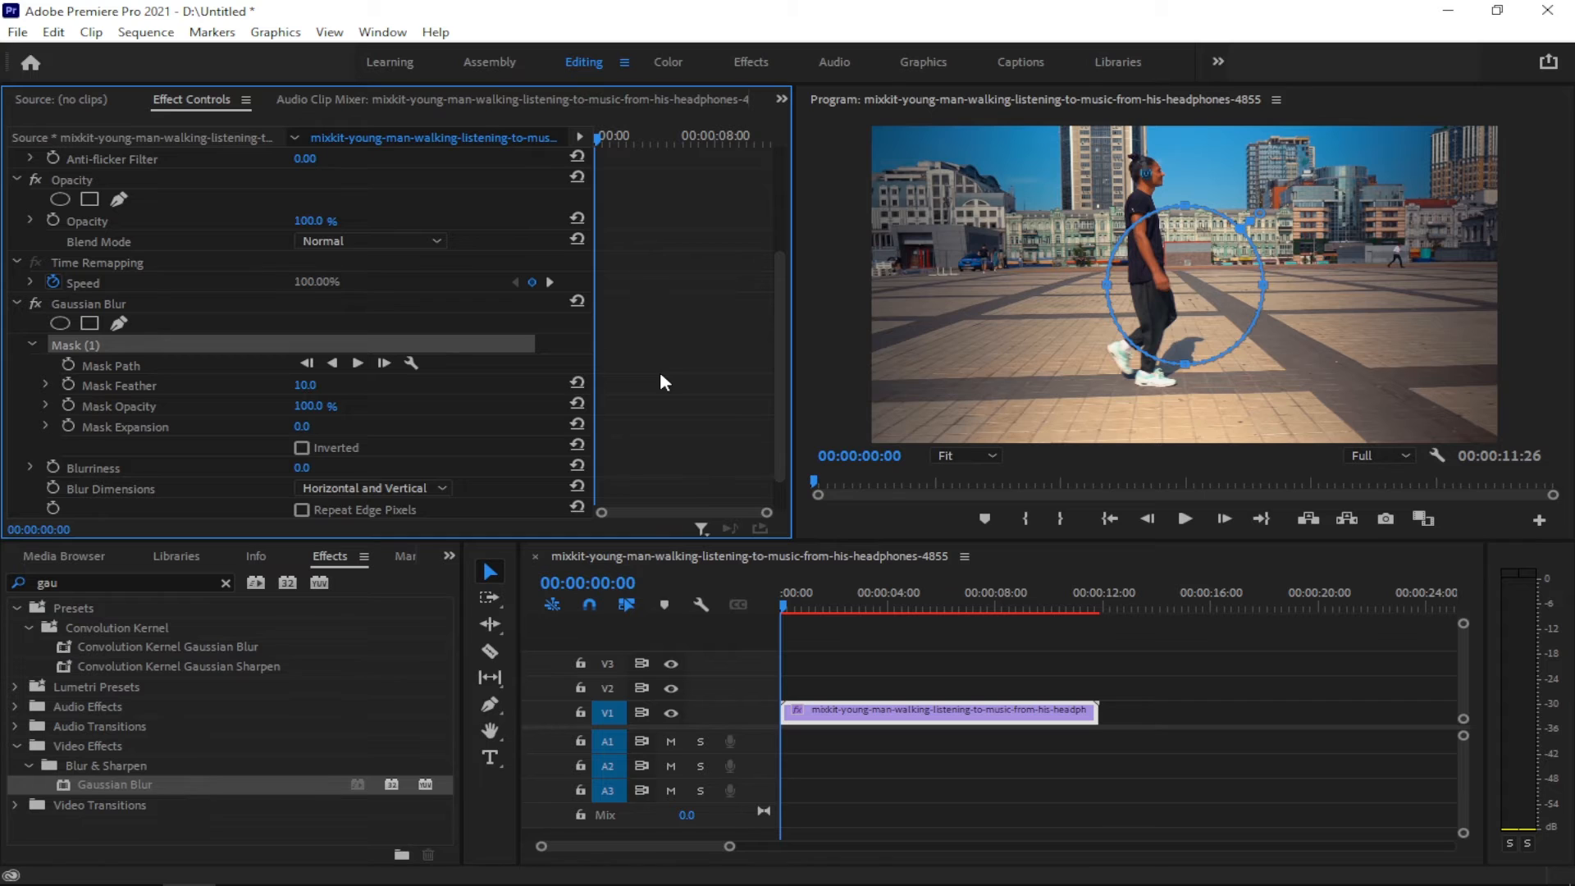
scroll(673, 381, "up", 2)
scroll(687, 383, "up", 1)
Shrink and move the ellipse mask so it closely surrounds the man's head, working at 75% preview zoom
left_click(991, 456)
left_click(988, 560)
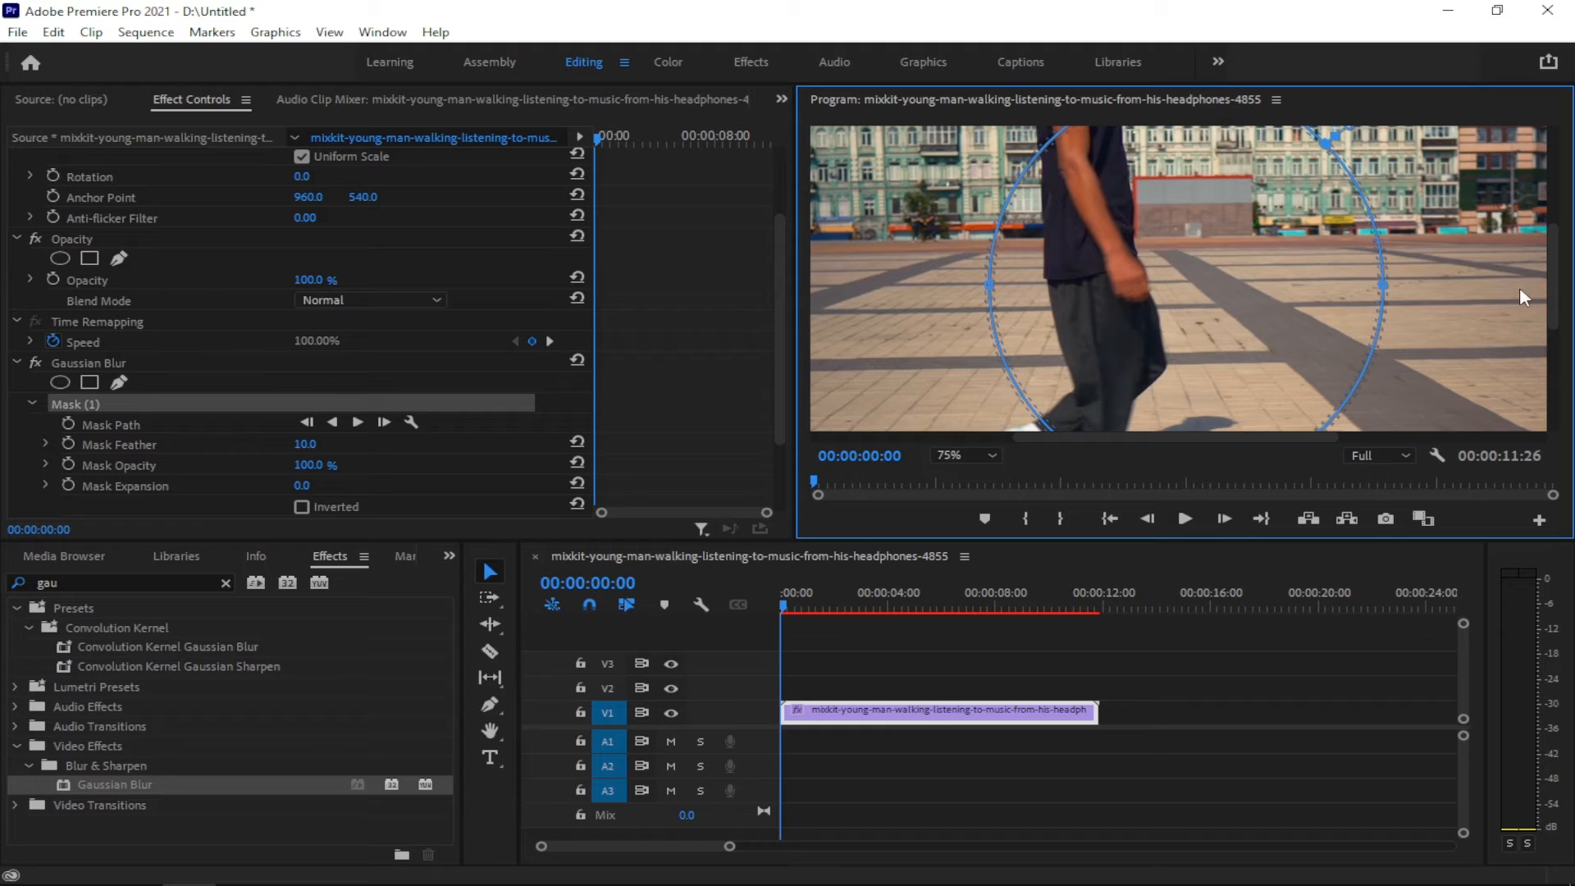
scroll(1549, 289, "up", 5)
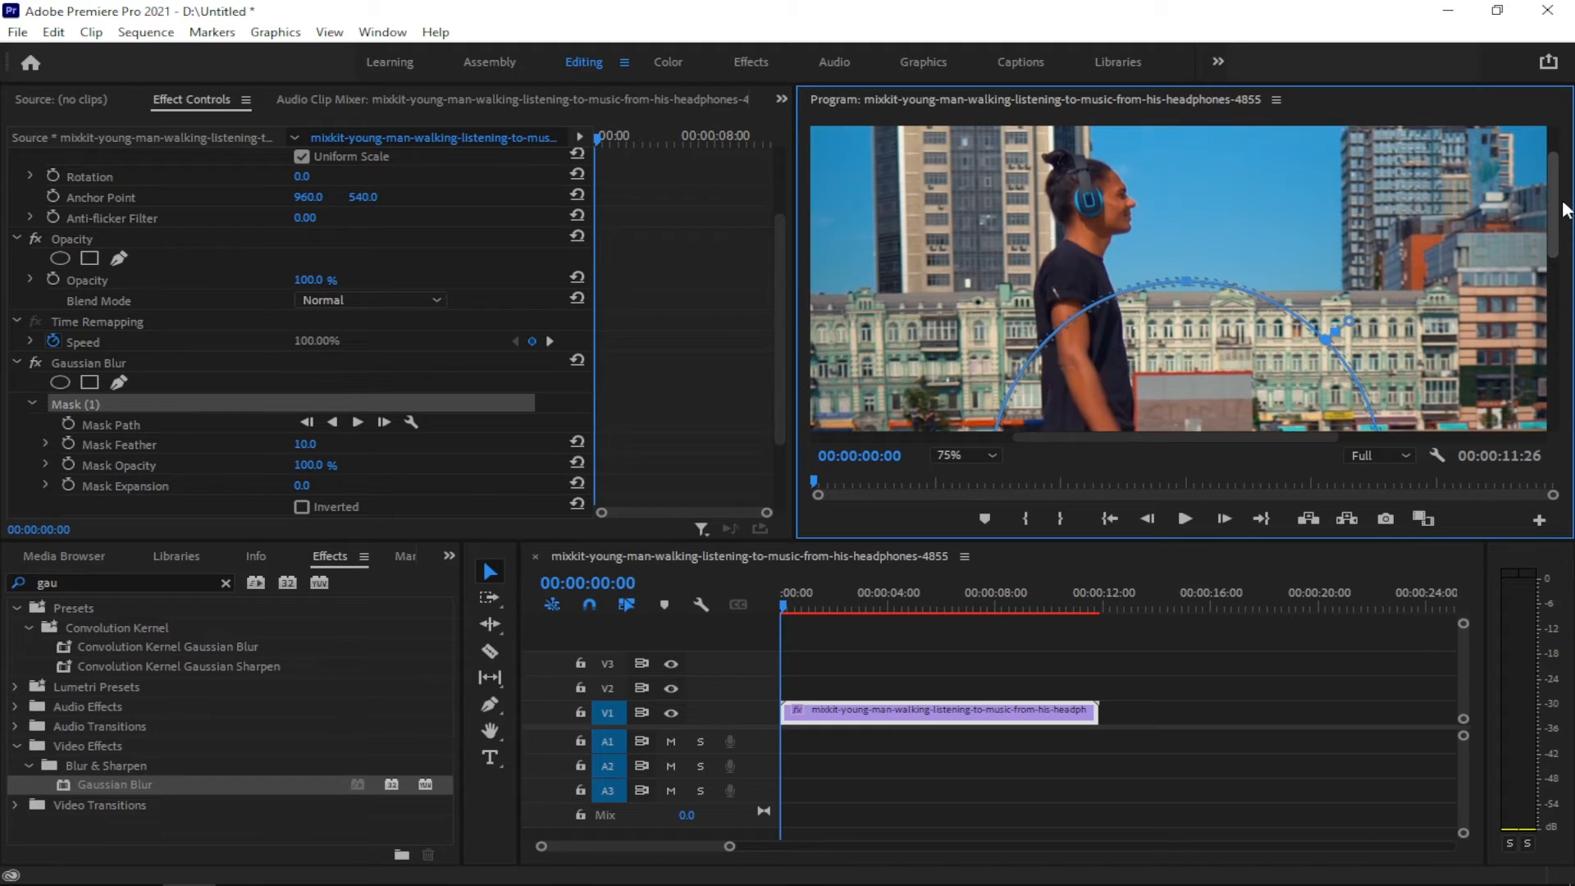
left_click_drag(1200, 320, 1152, 179)
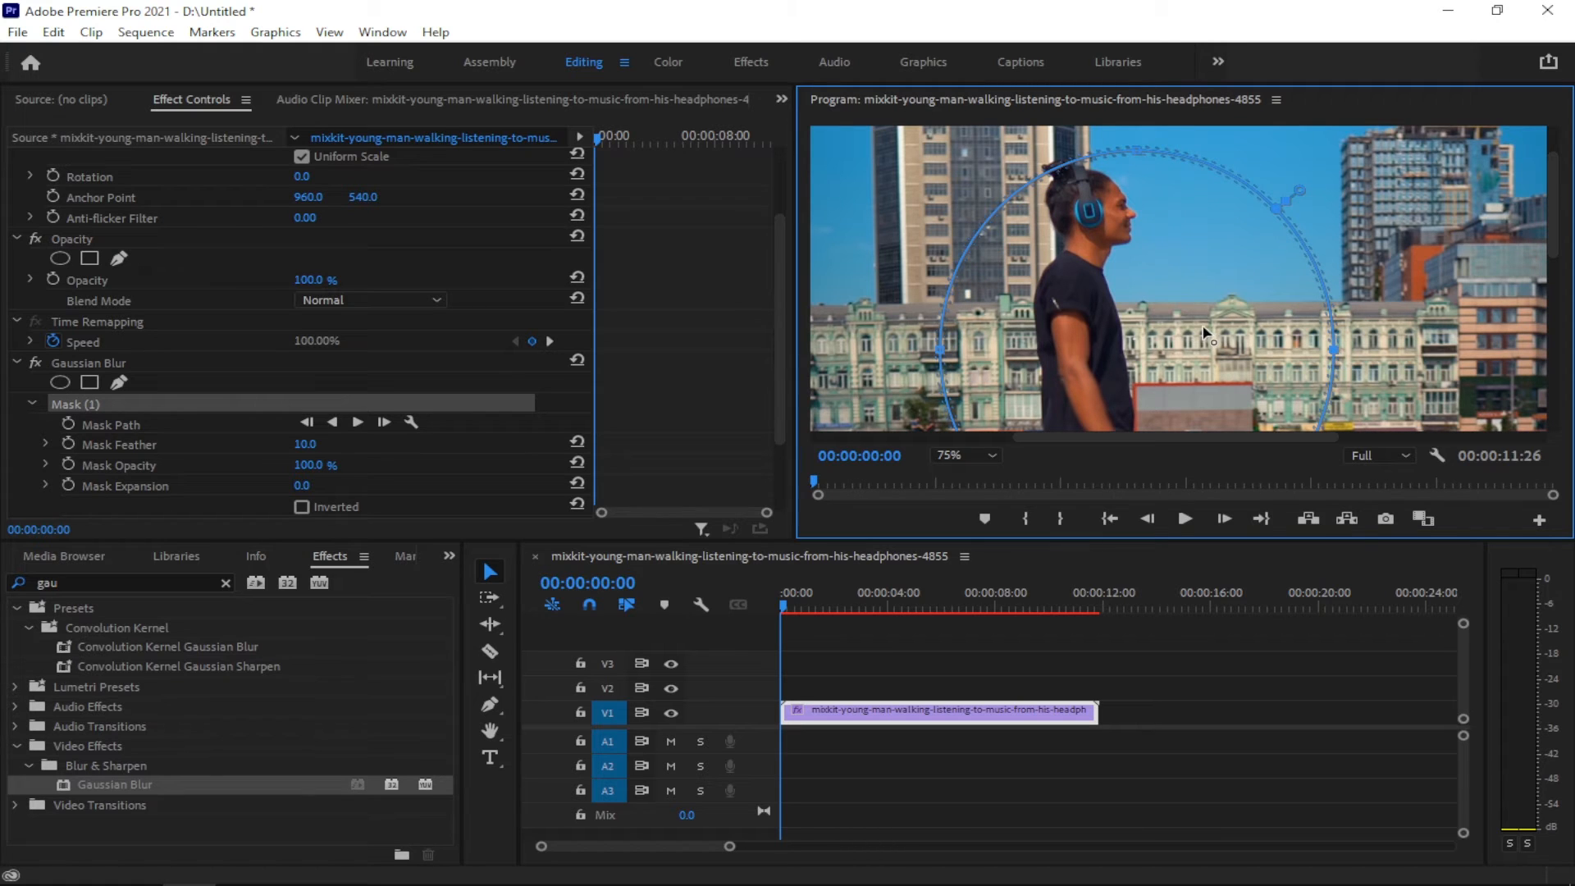
left_click_drag(1334, 349, 1174, 349)
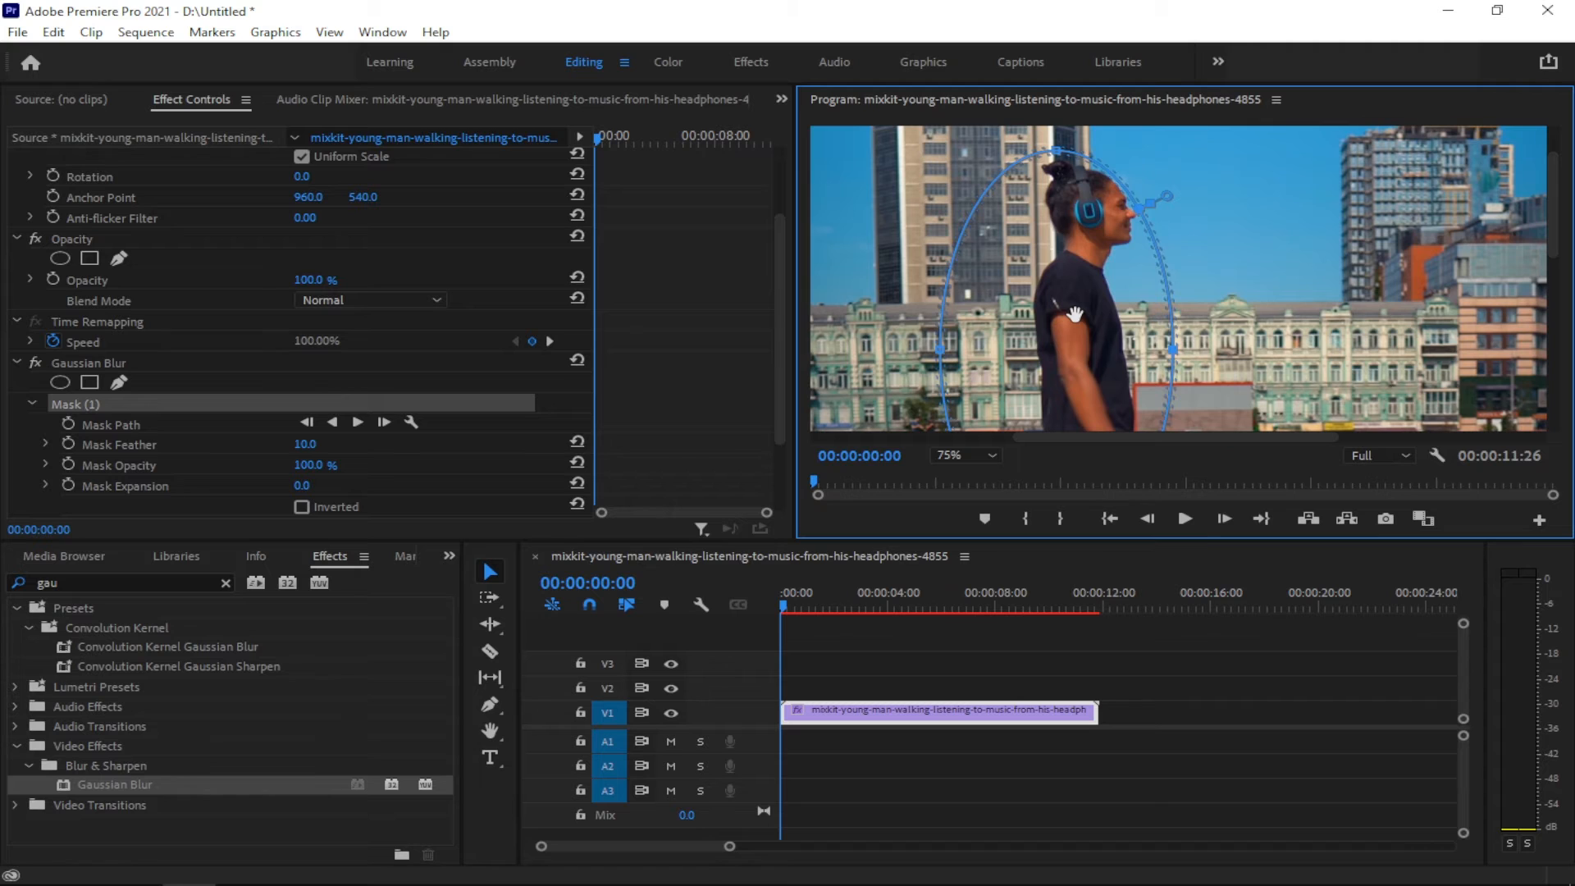
left_click_drag(1065, 217, 1065, 385)
left_click_drag(1106, 320, 1131, 186)
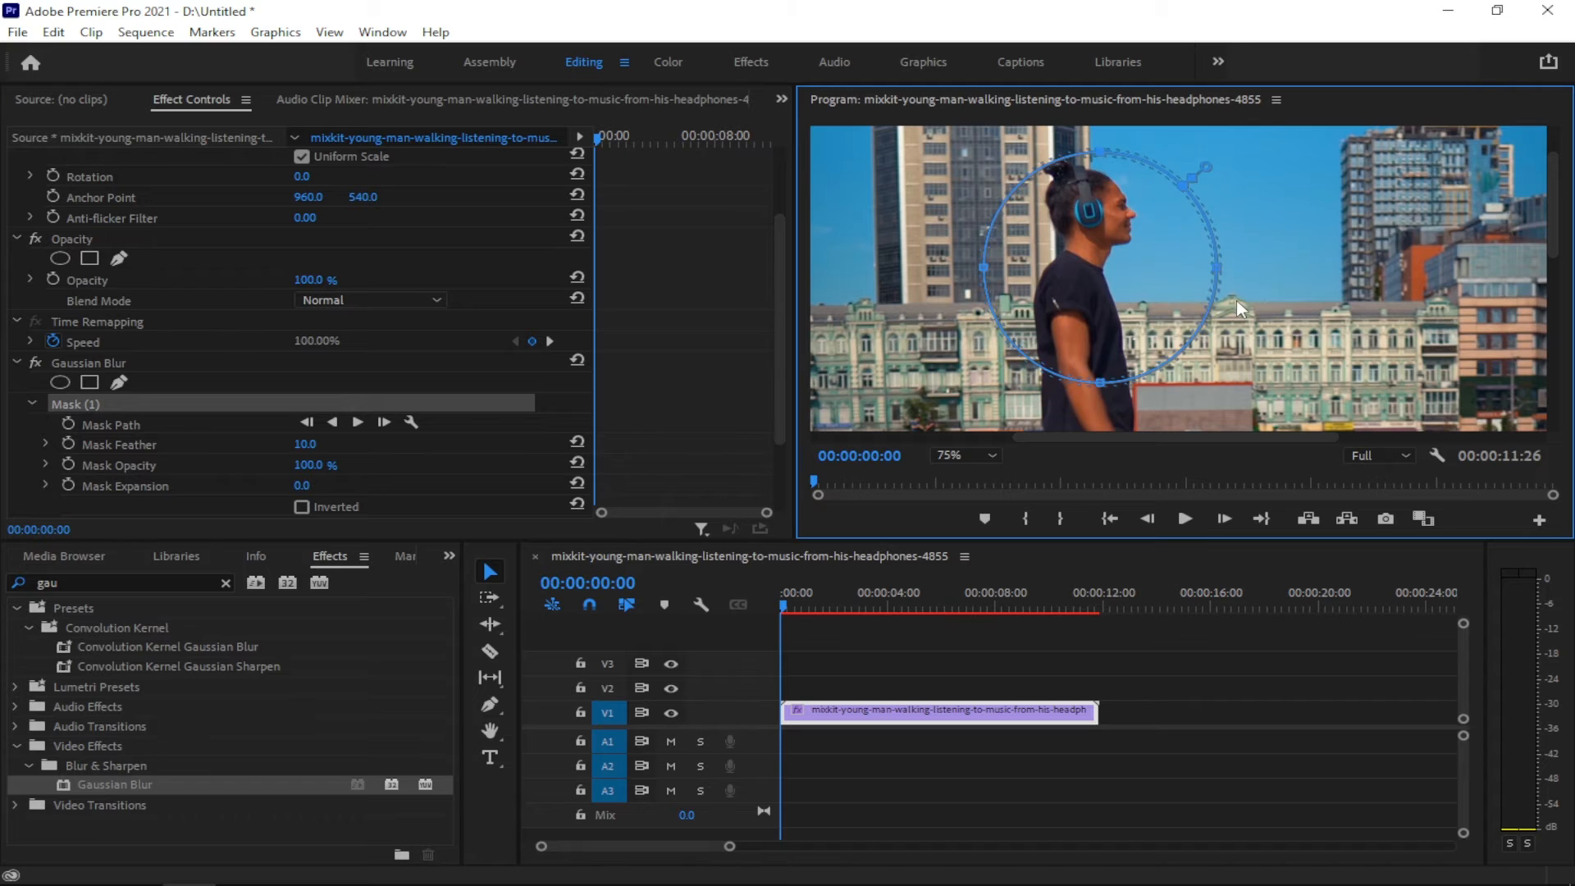
left_click_drag(1217, 267, 1090, 272)
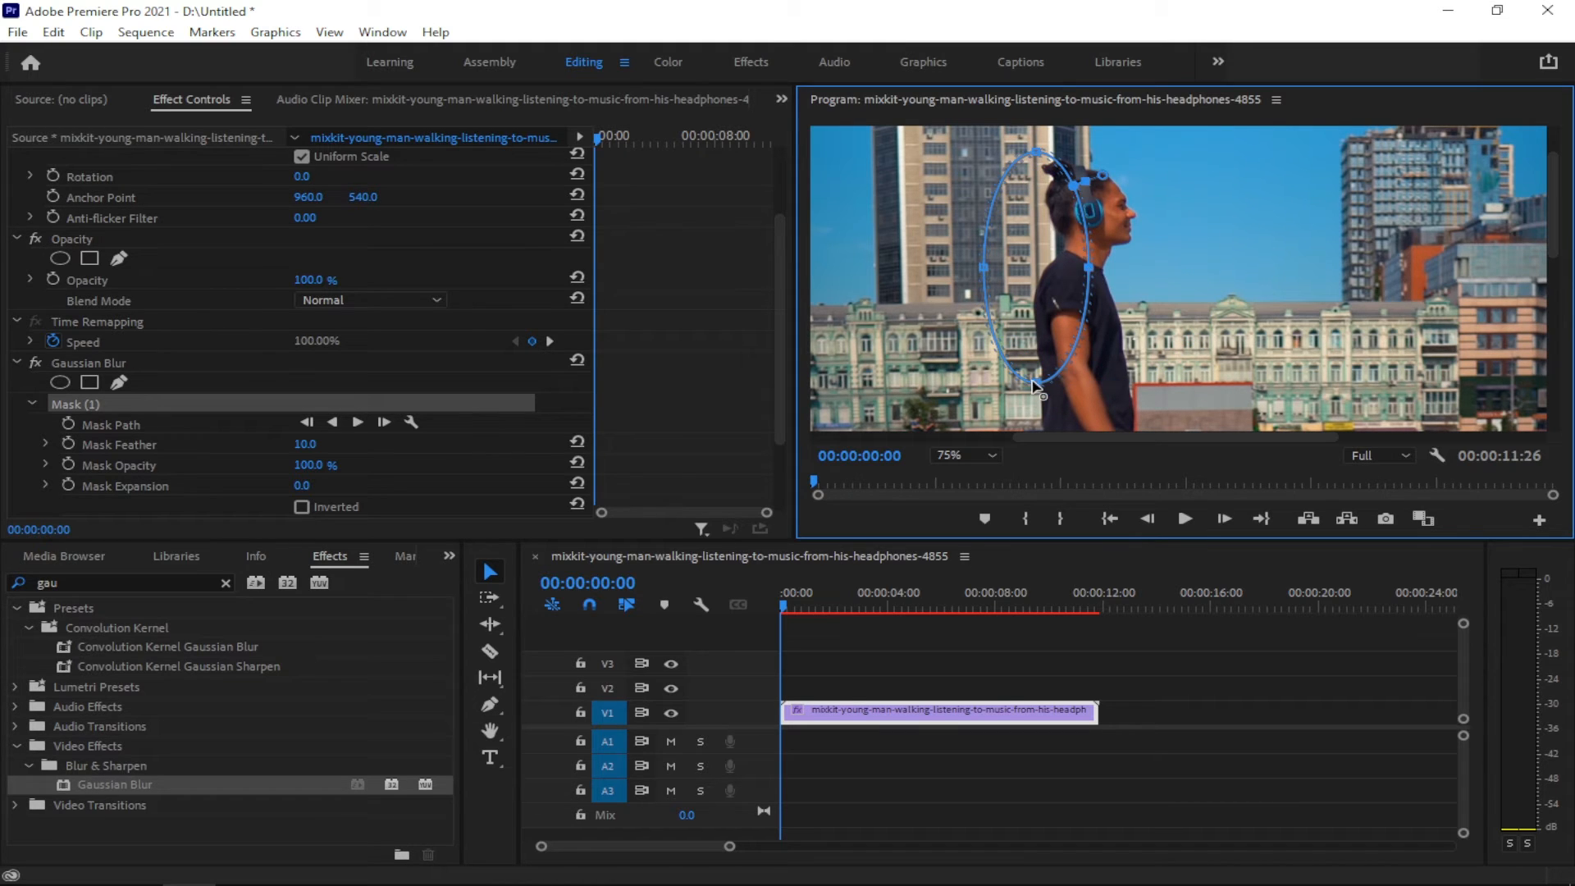
left_click_drag(1034, 383, 1039, 245)
left_click_drag(1044, 176, 1094, 186)
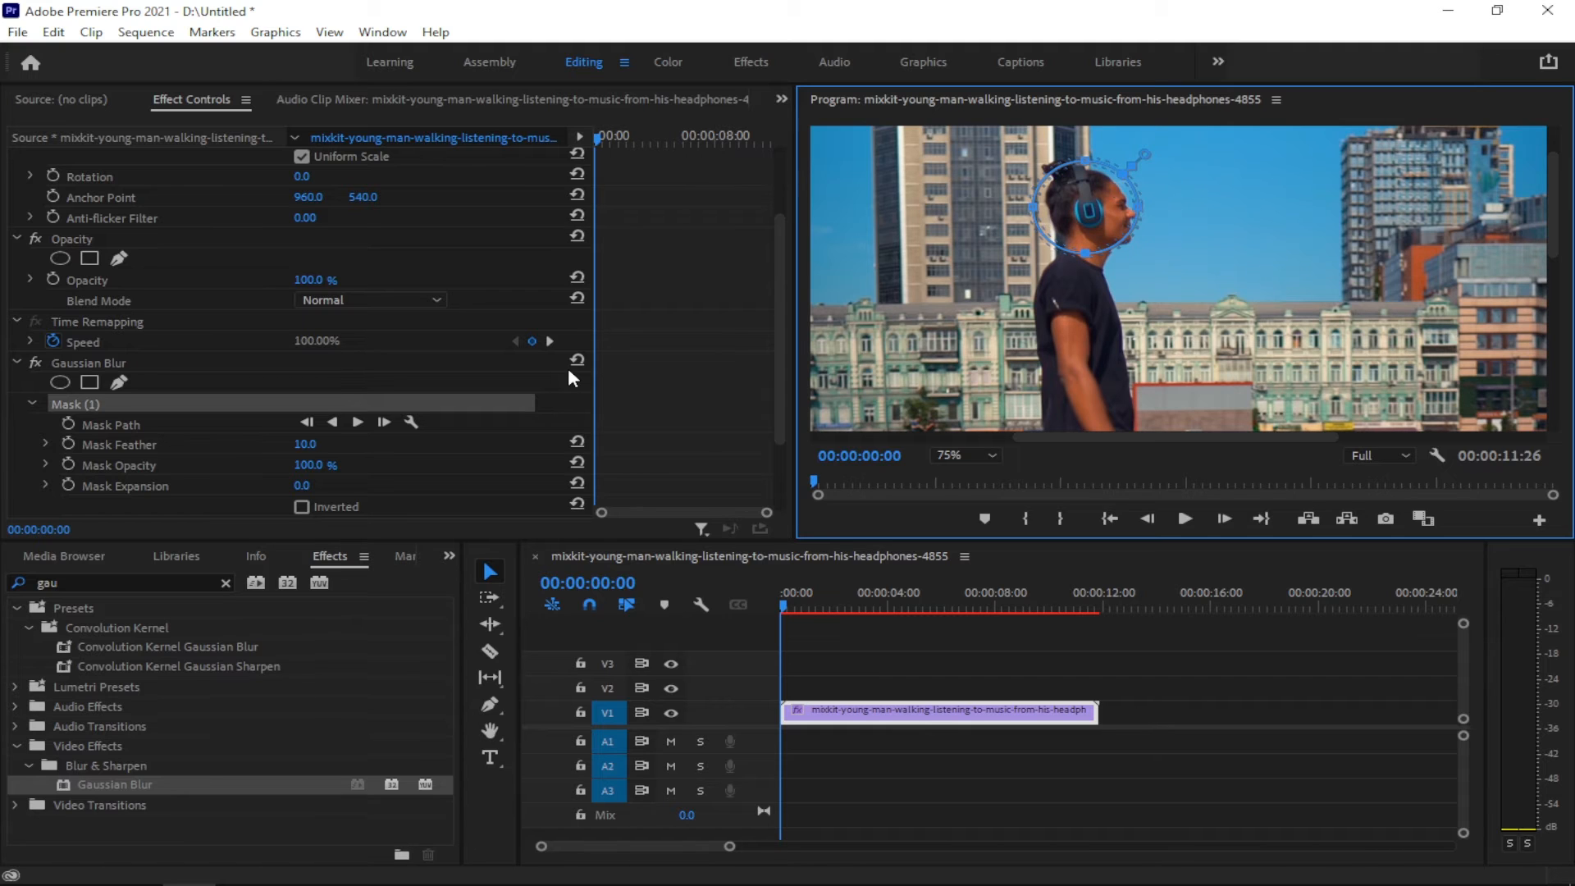
Set the Gaussian Blur's blurriness to 100 for the masked head
scroll(569, 372, "down", 2)
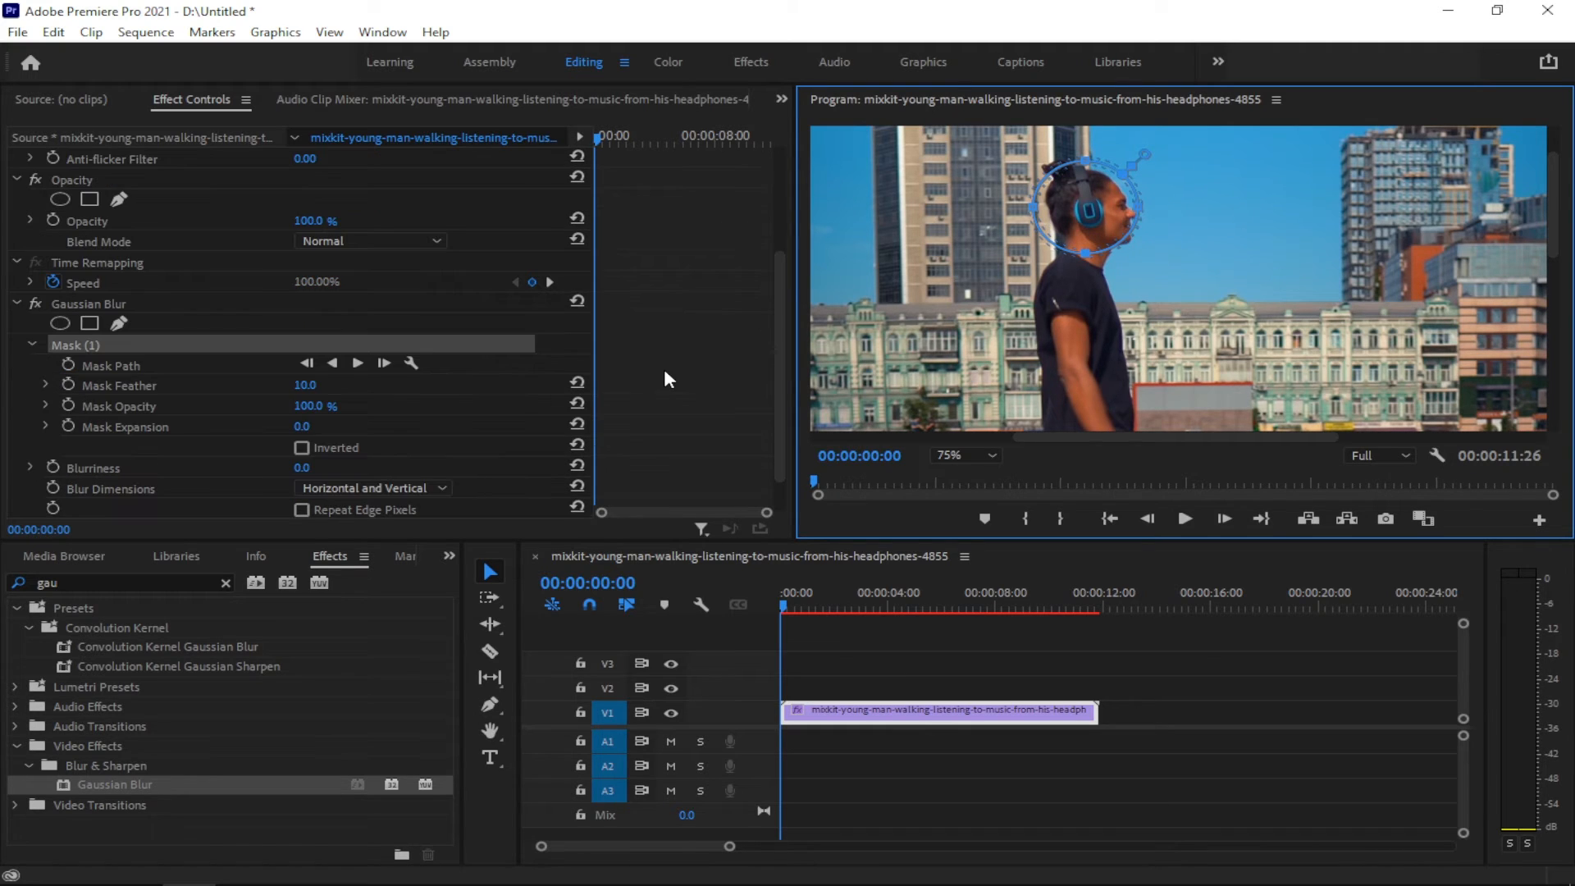
scroll(665, 371, "down", 2)
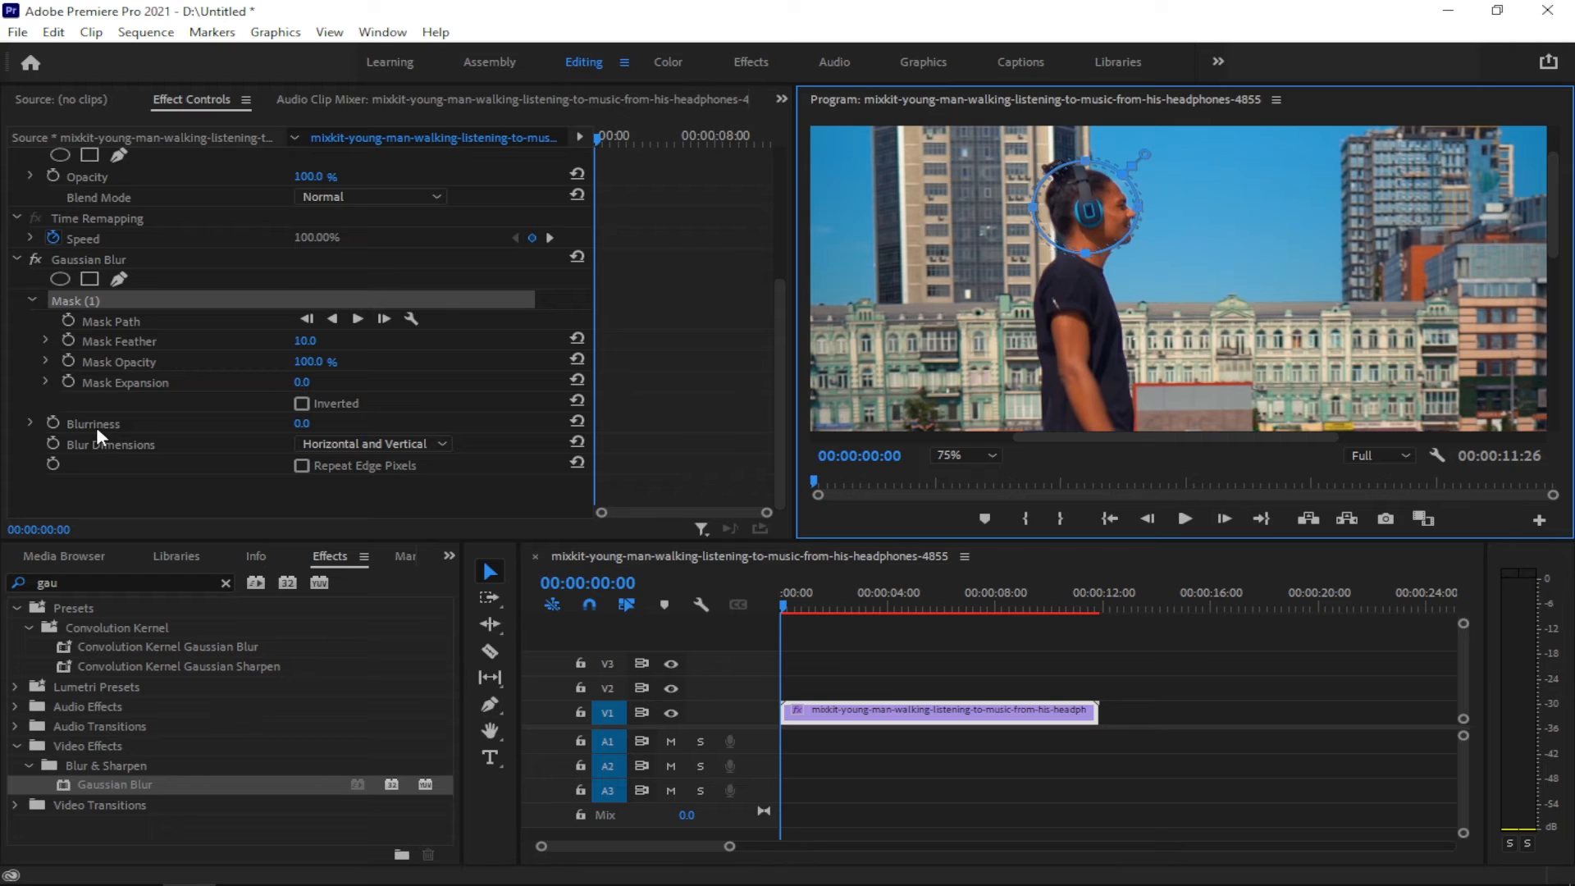
mouse_move(302, 423)
left_mouse_down()
mouse_move(325, 424)
mouse_move(307, 424)
left_mouse_up()
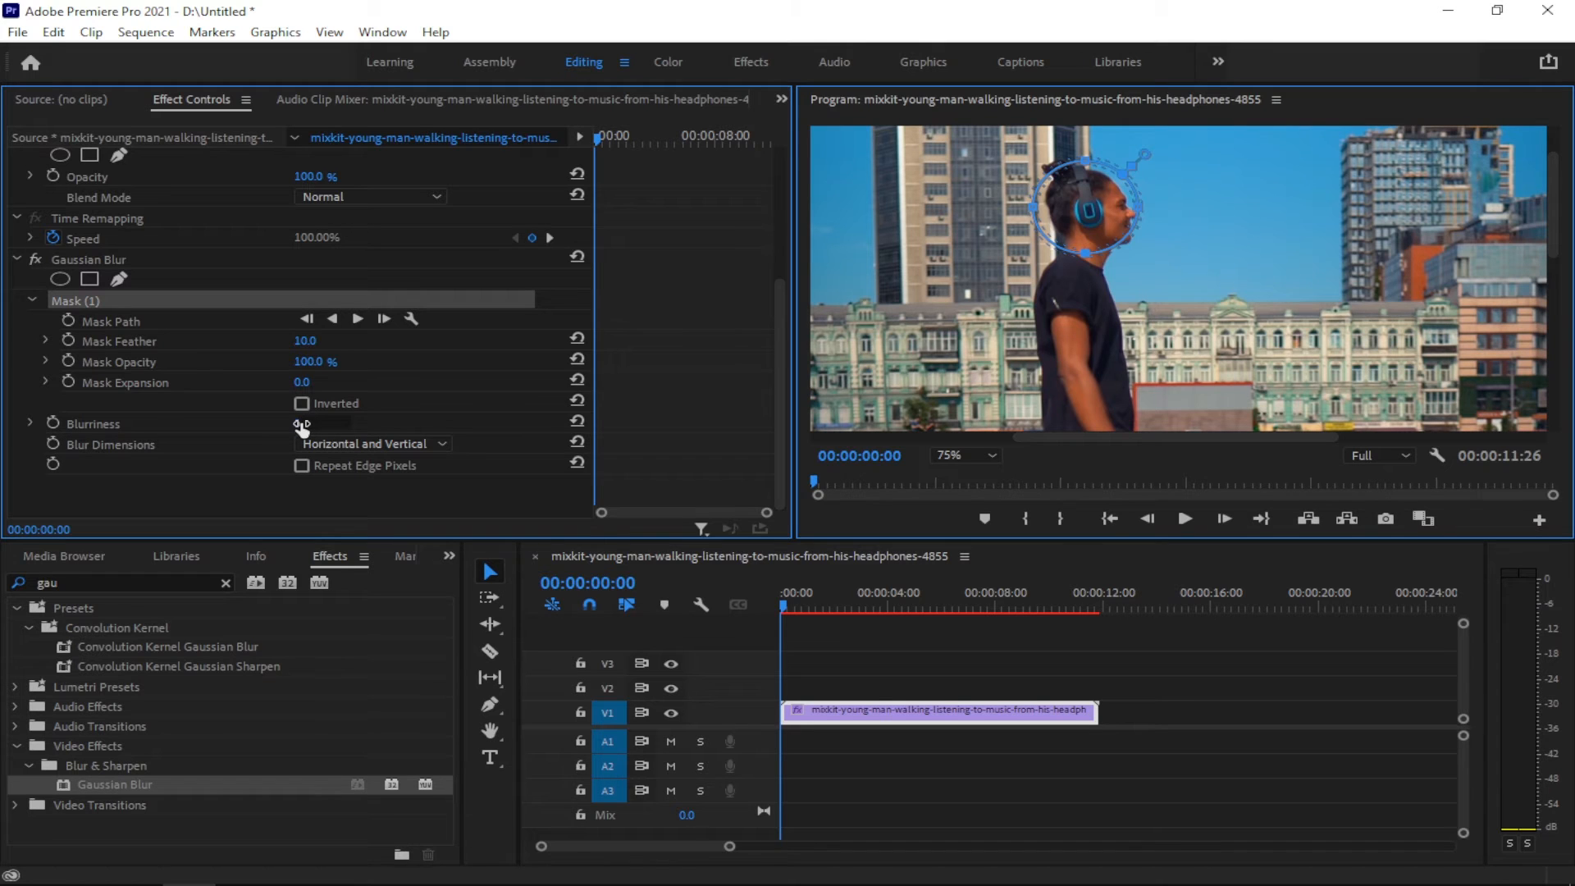
left_click(302, 424)
type("100")
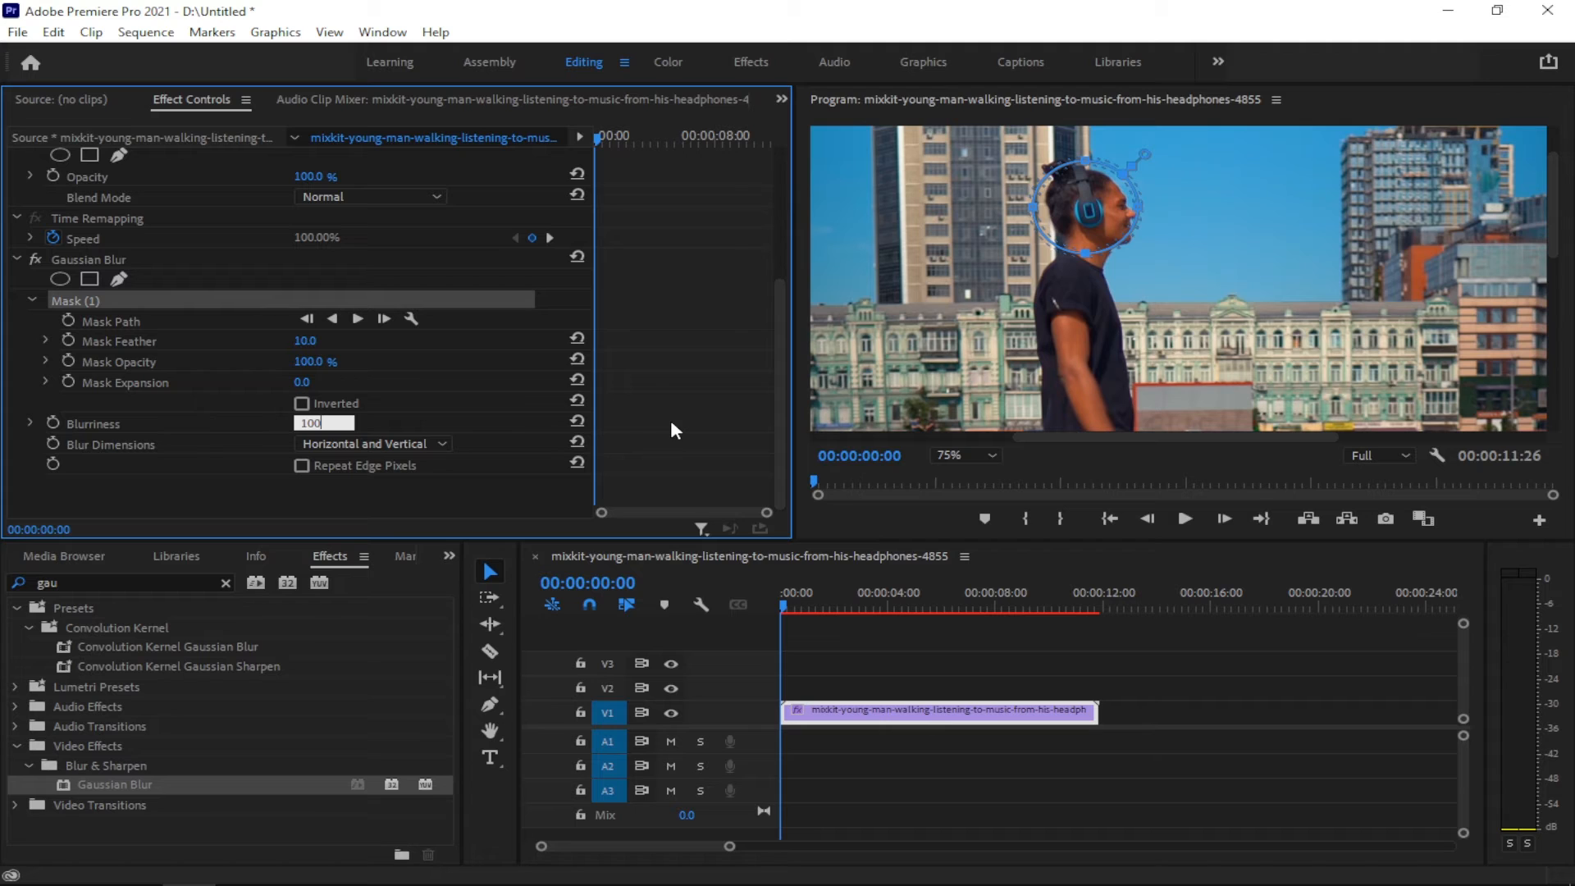
key("Return")
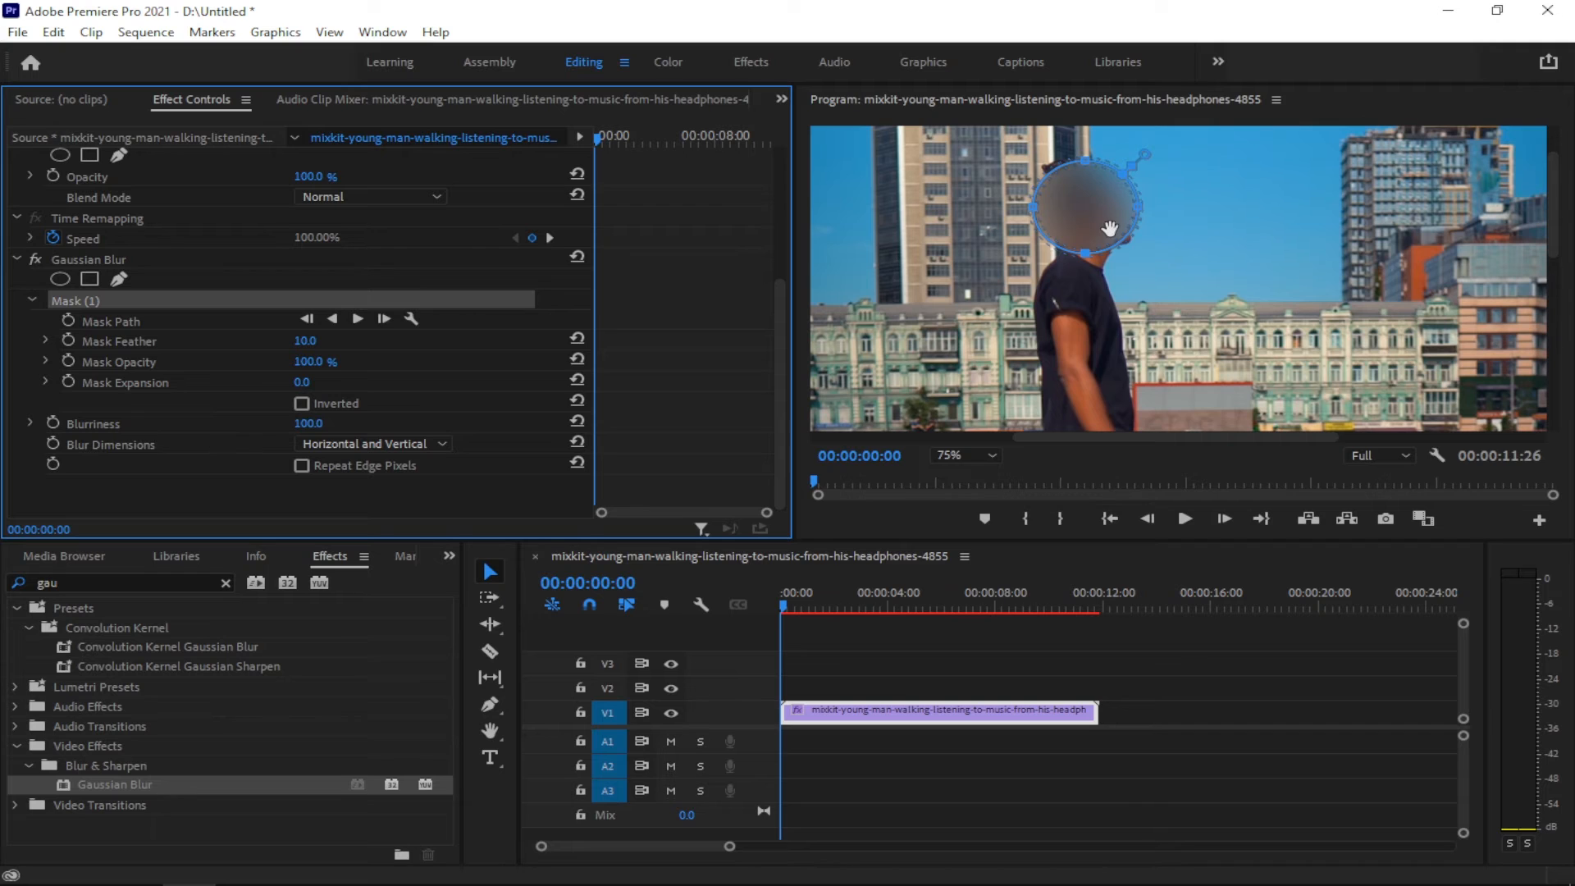
Fit the whole frame in the preview, deselect the clip and scrub to about 6 seconds to check the blur against the head
left_click(982, 464)
left_click(965, 482)
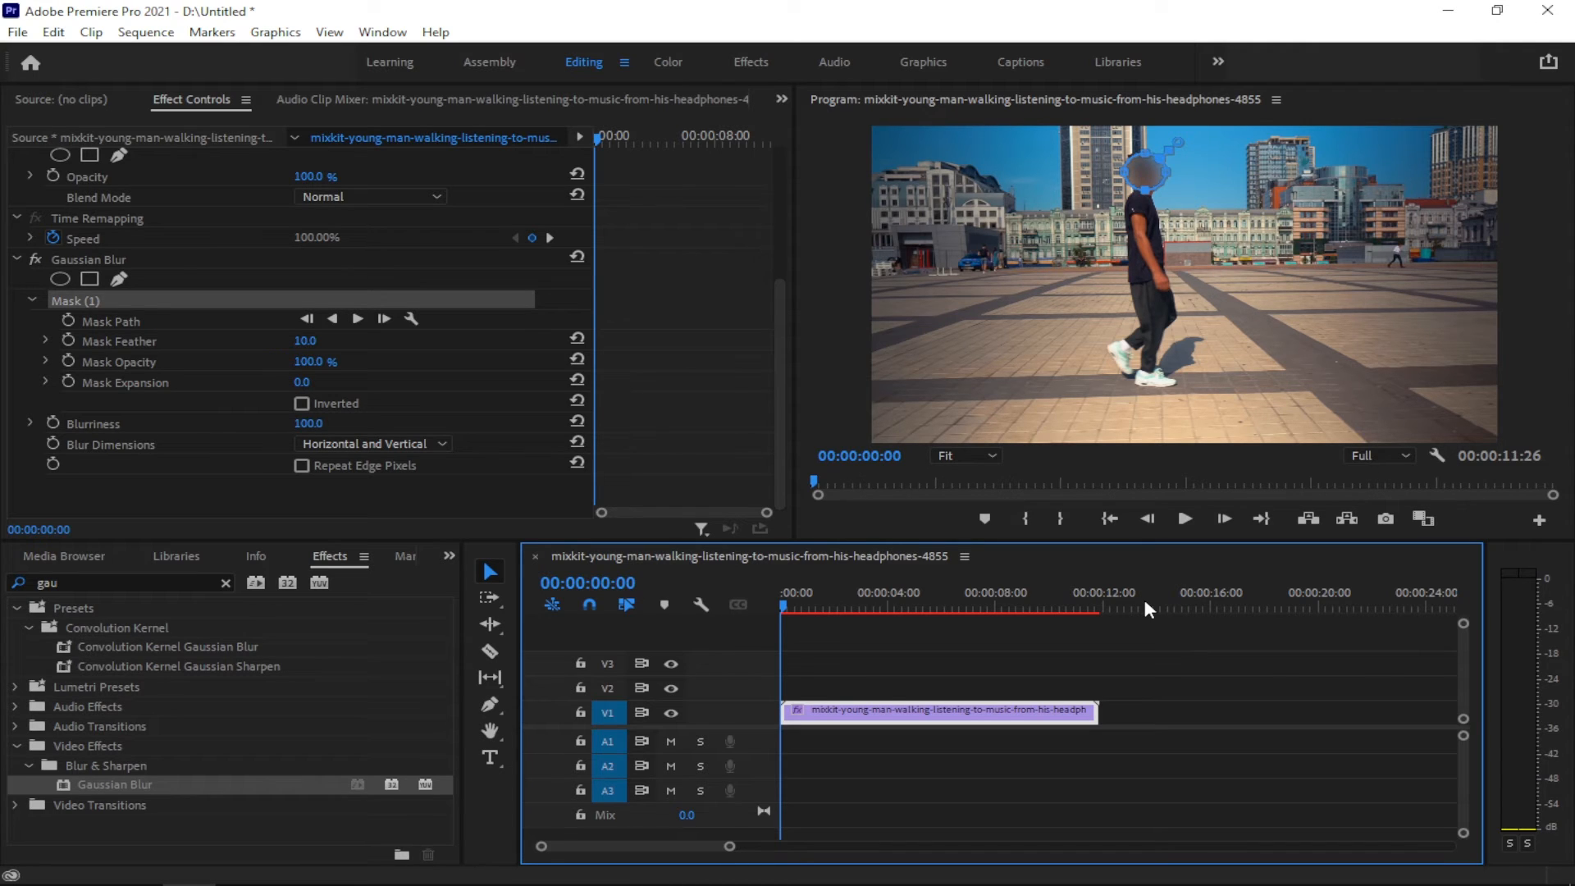
left_click(1146, 636)
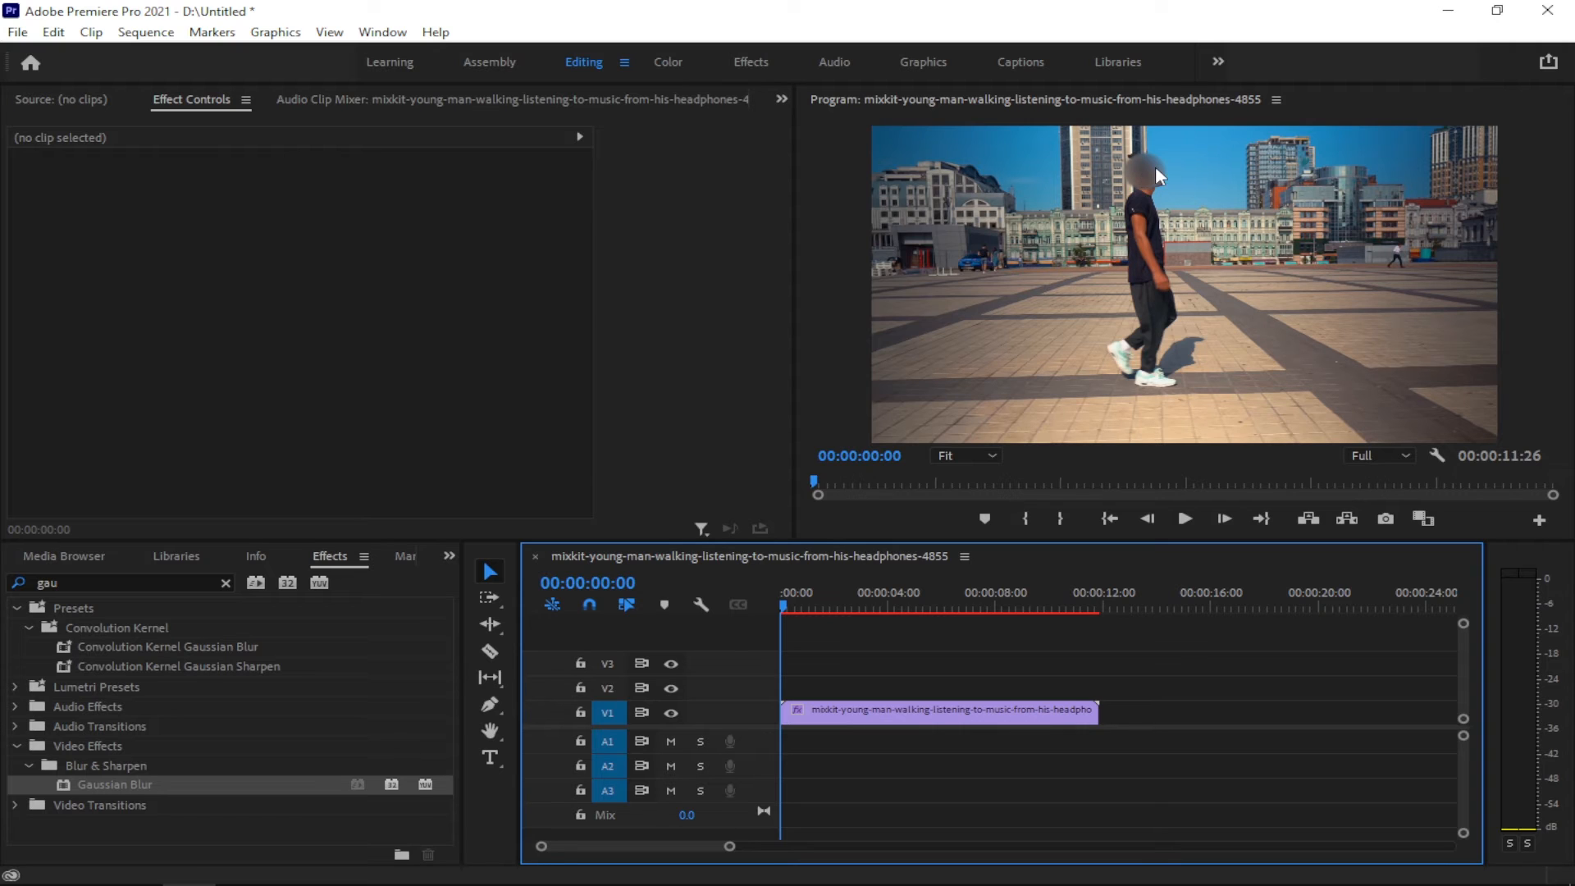
left_click(801, 599)
left_click_drag(801, 606, 956, 611)
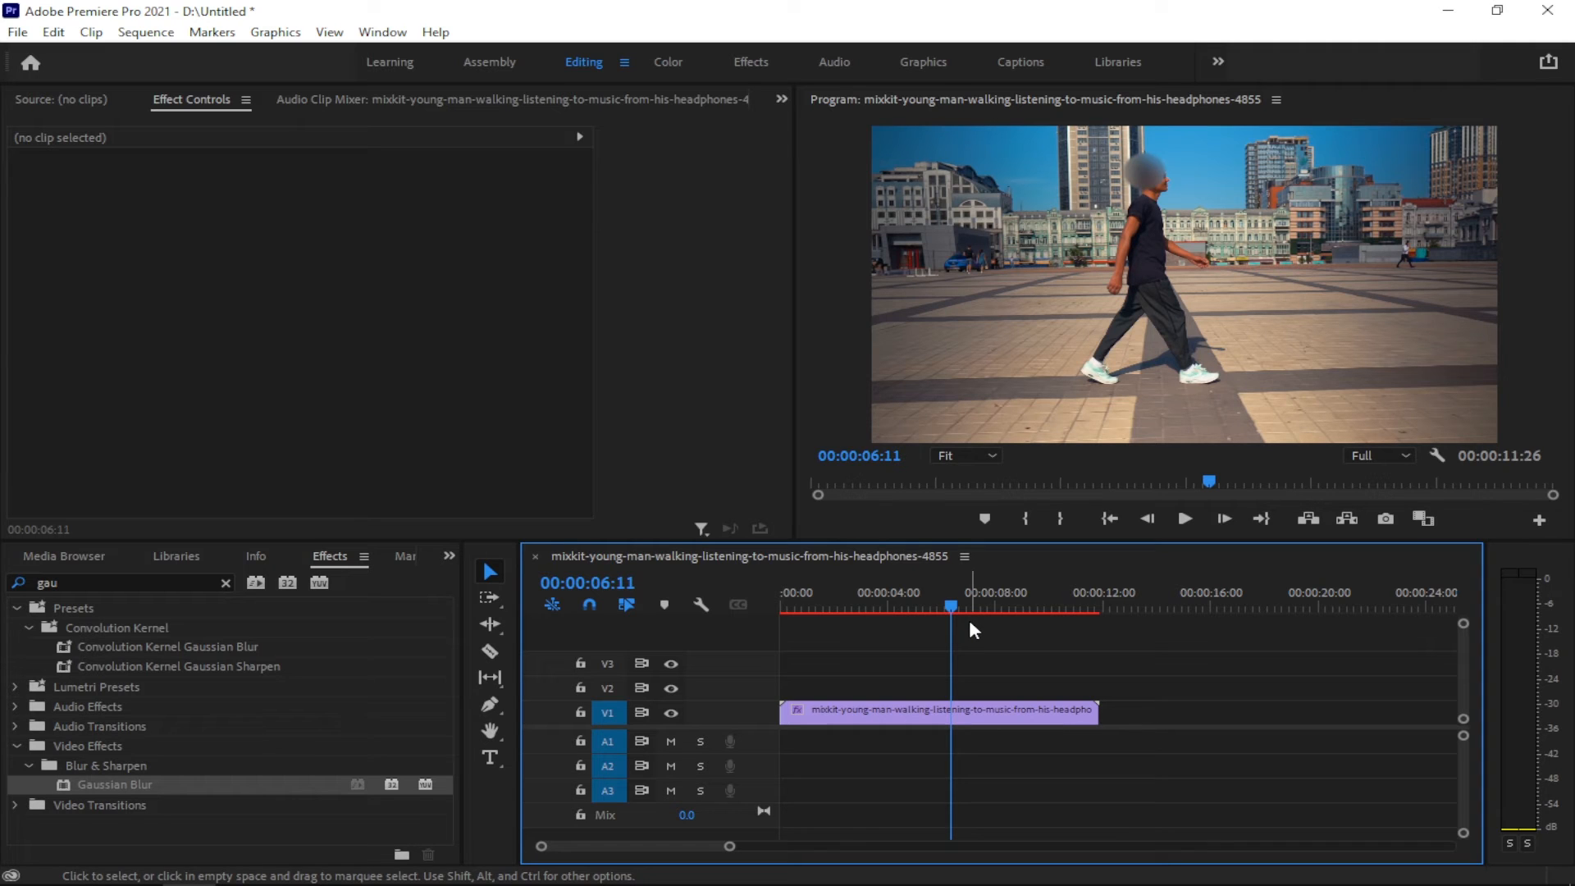
Inspect the blurred area's position relative to the man's head at 100% preview zoom
left_click(990, 458)
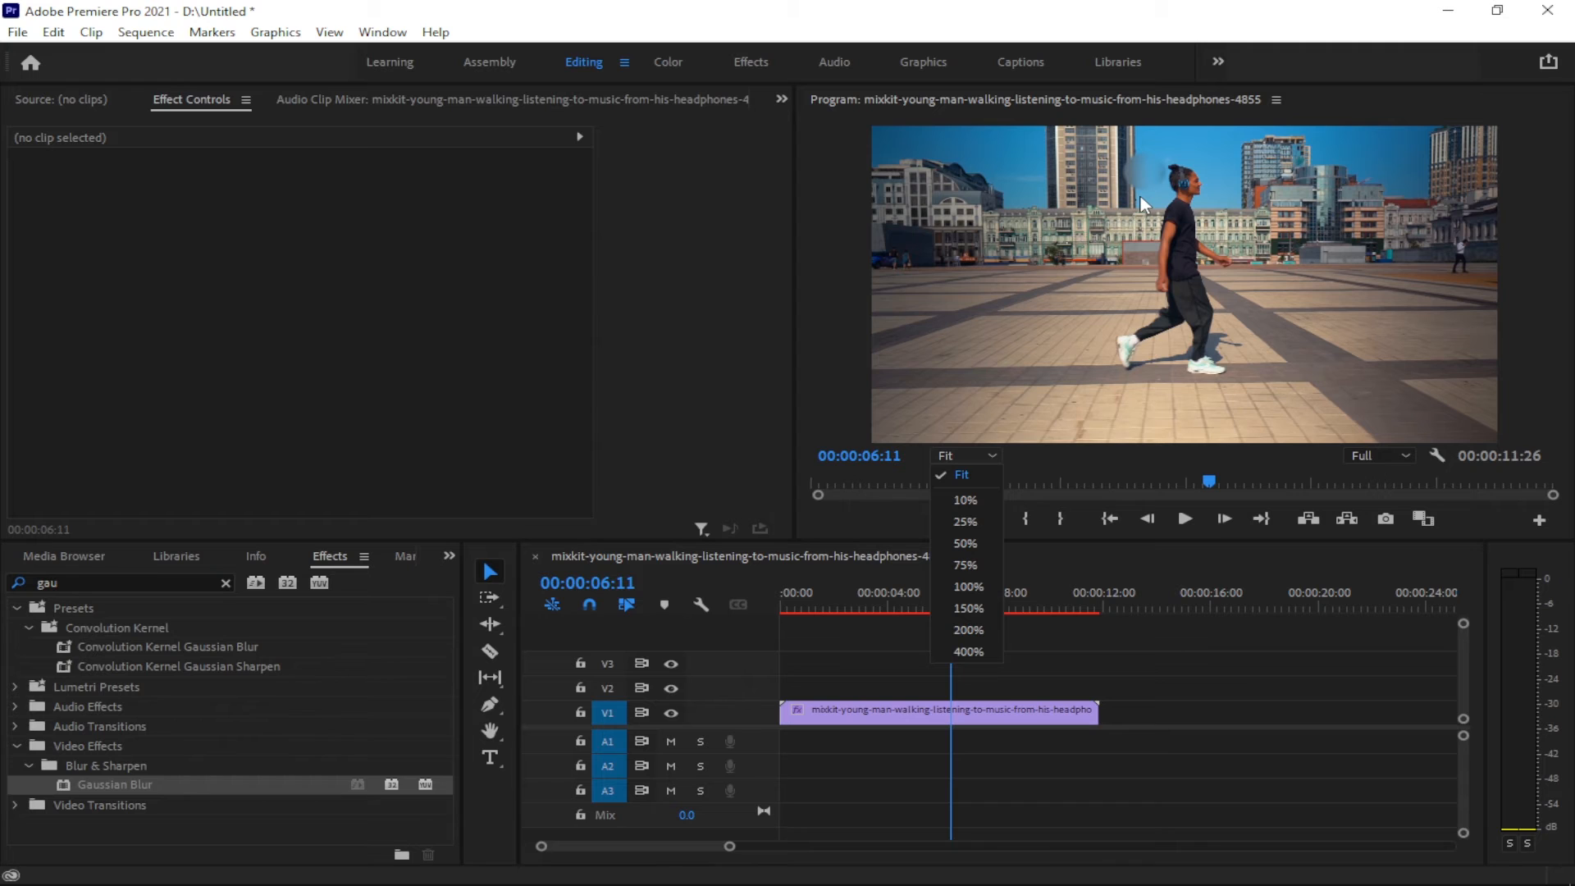
left_click(968, 587)
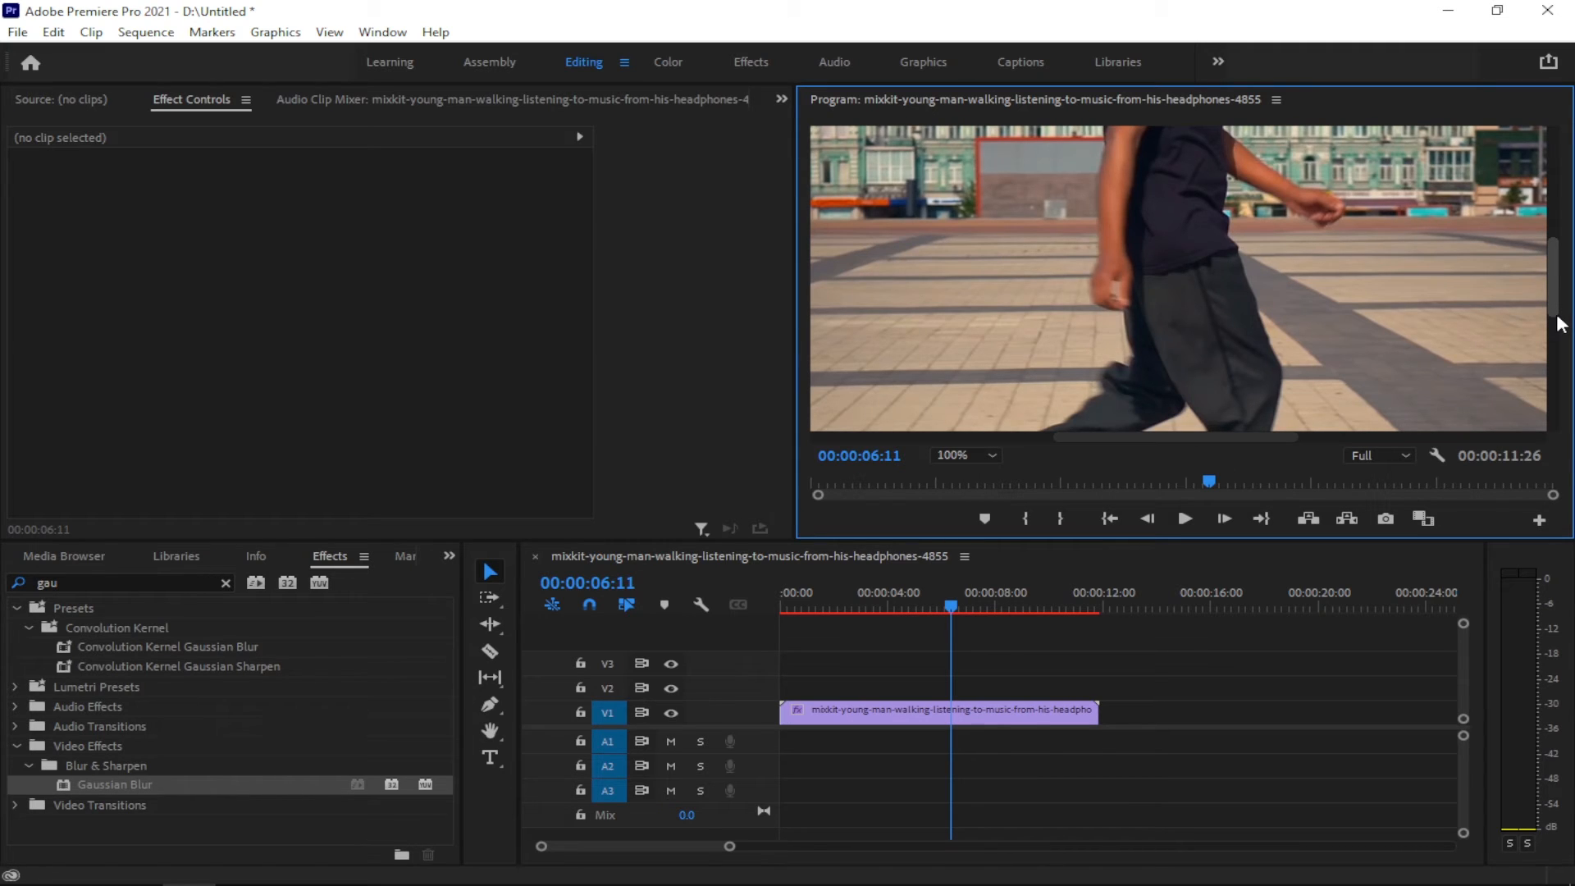
left_click_drag(1555, 304, 1555, 209)
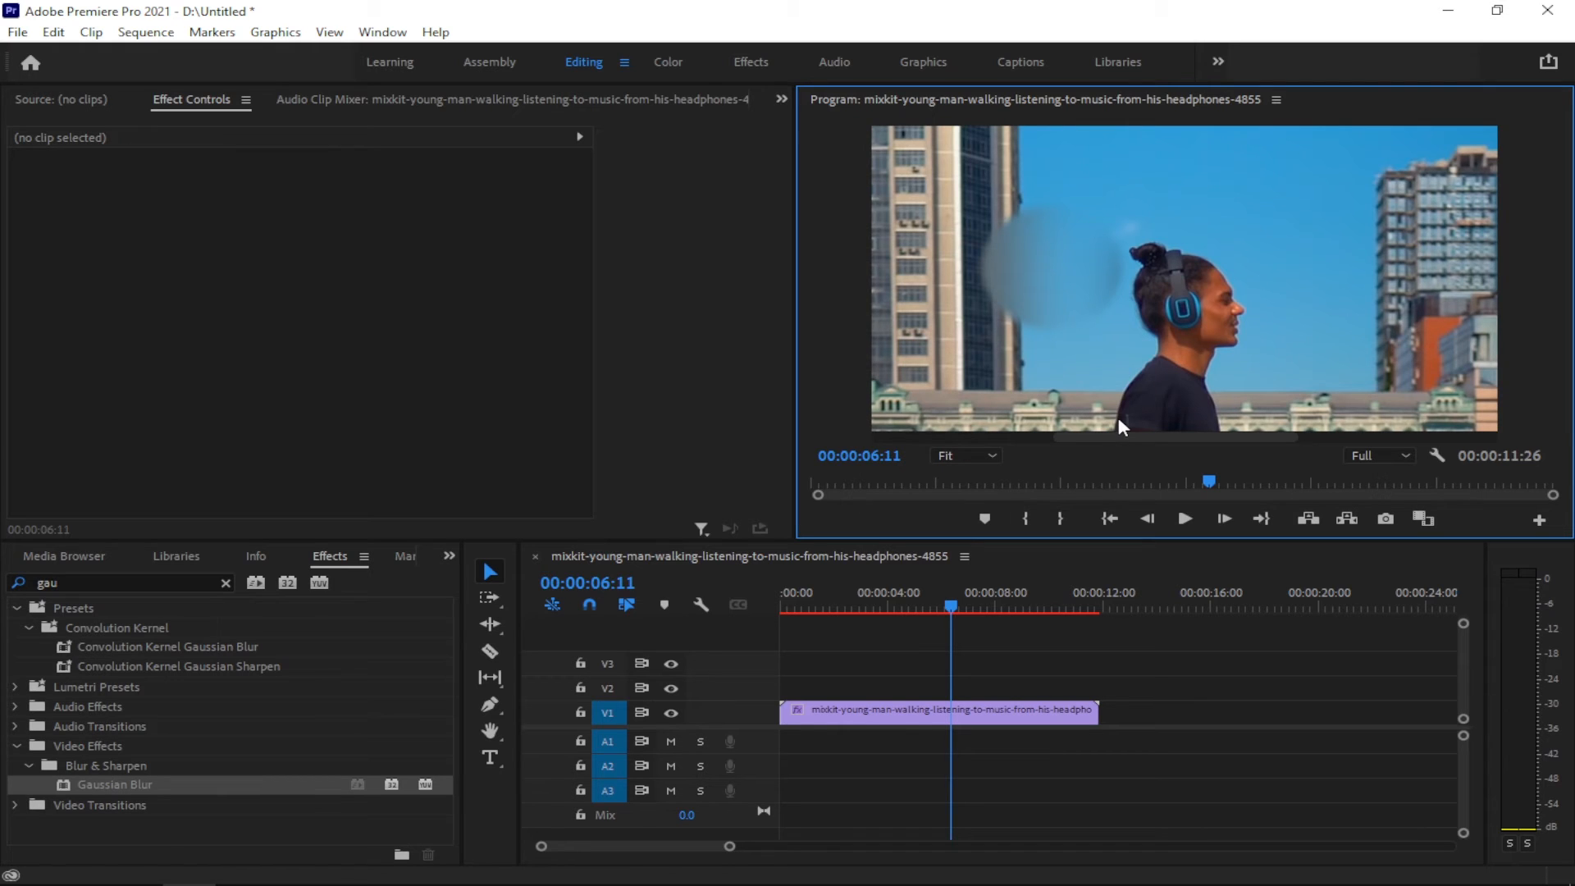
Track the Gaussian Blur's Mask (1) forward through the whole clip, starting from 00:00:00:00
left_click_drag(1208, 481, 972, 505)
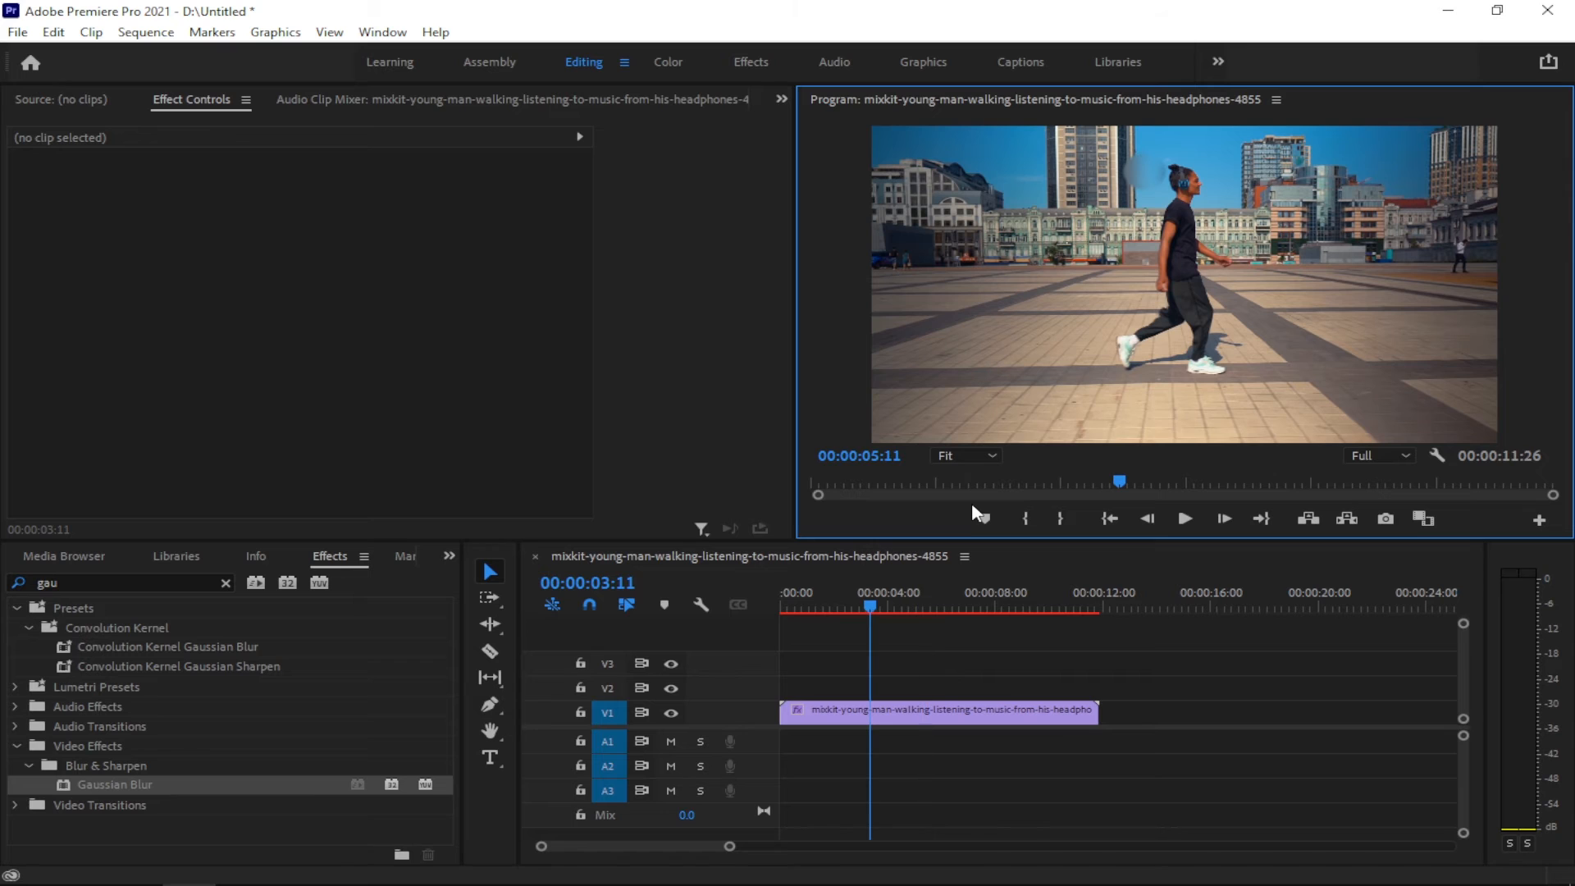
left_click_drag(972, 505, 811, 505)
left_click(830, 716)
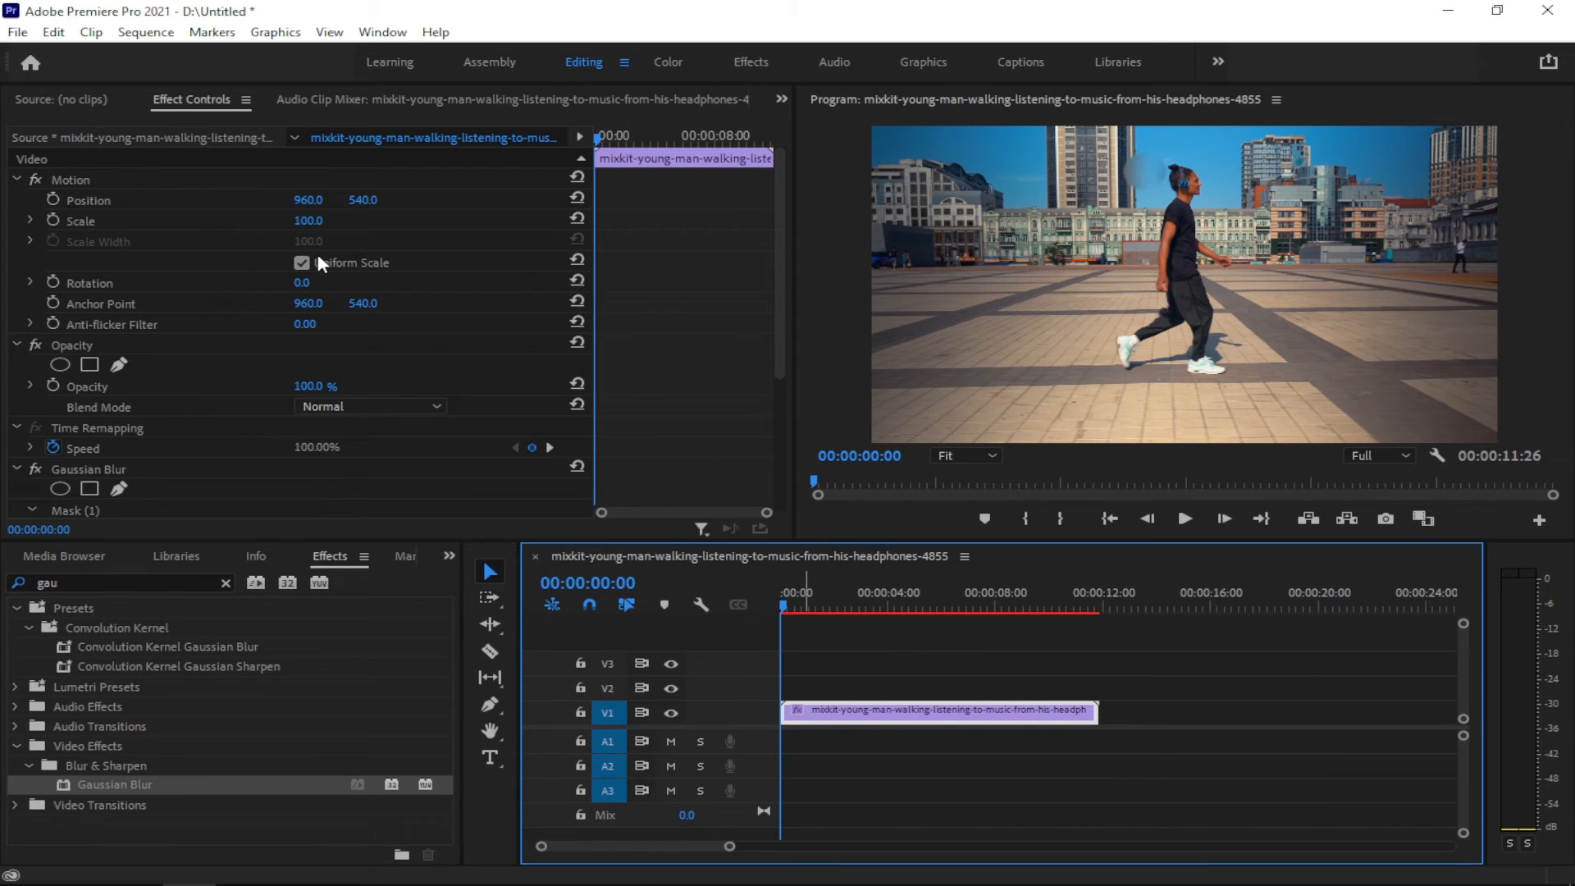
scroll(680, 301, "down", 3)
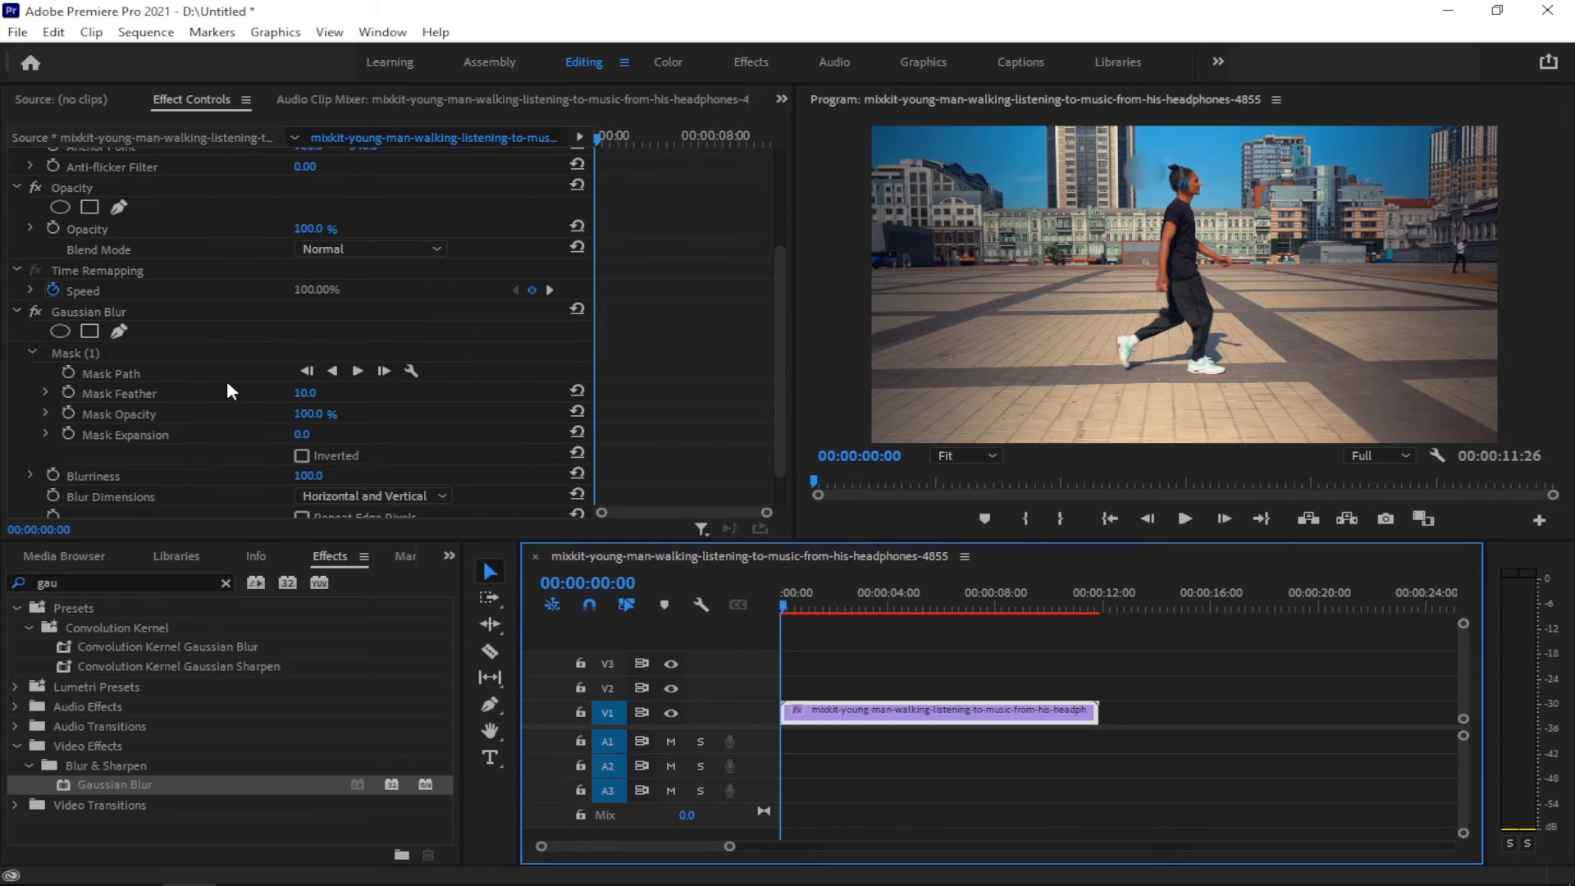
left_click(359, 371)
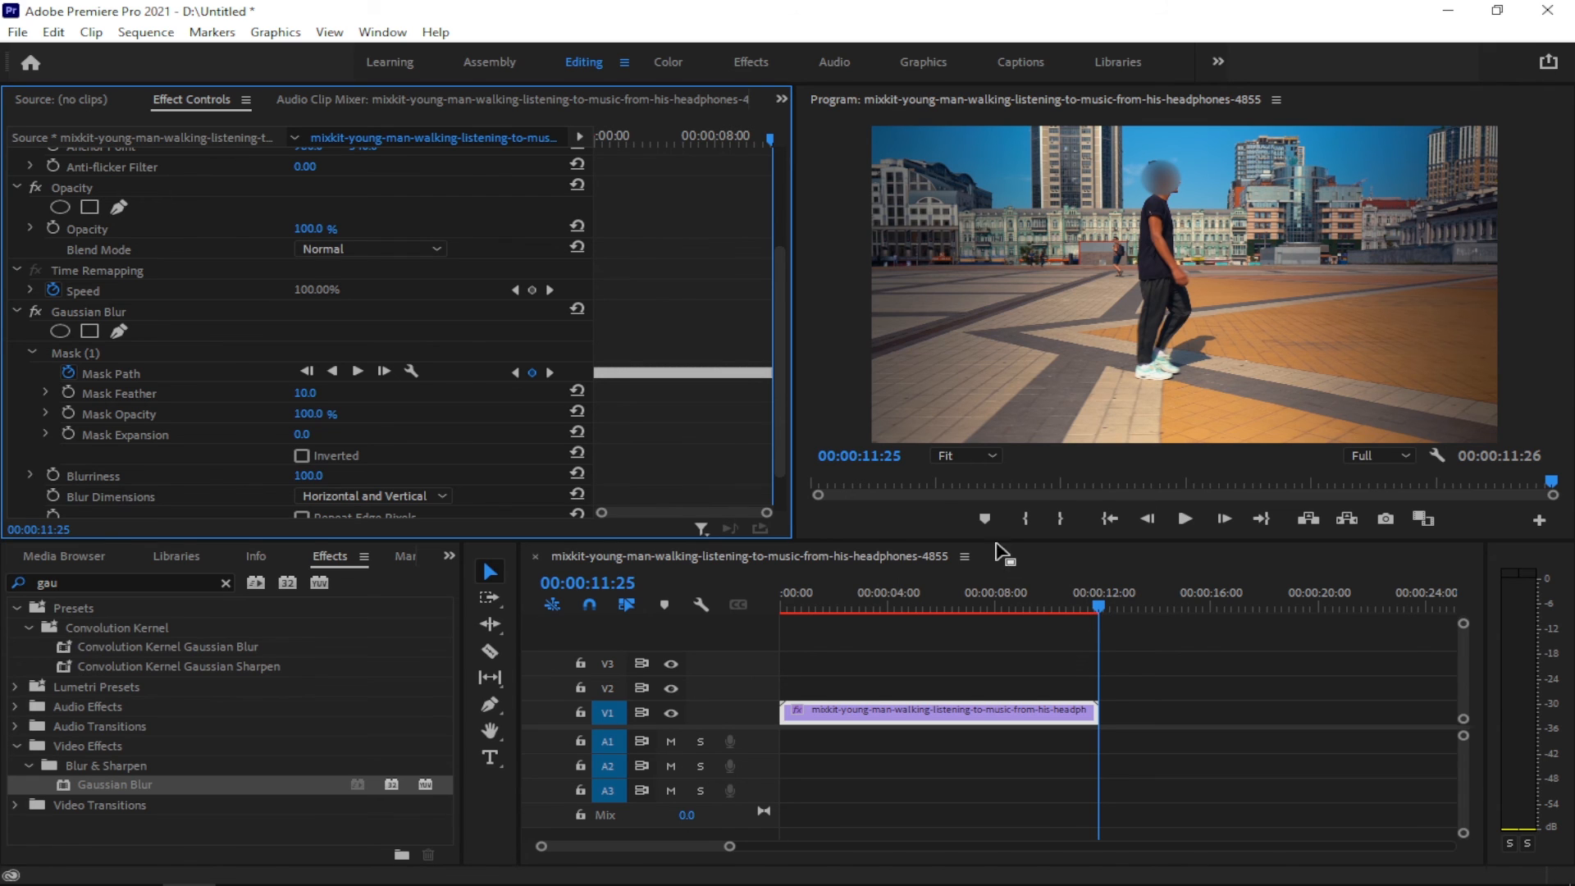
Return to the clip's start and scrub to about 8 seconds to check the tracked blur against the man's head
left_click(935, 484)
left_click_drag(889, 477, 768, 490)
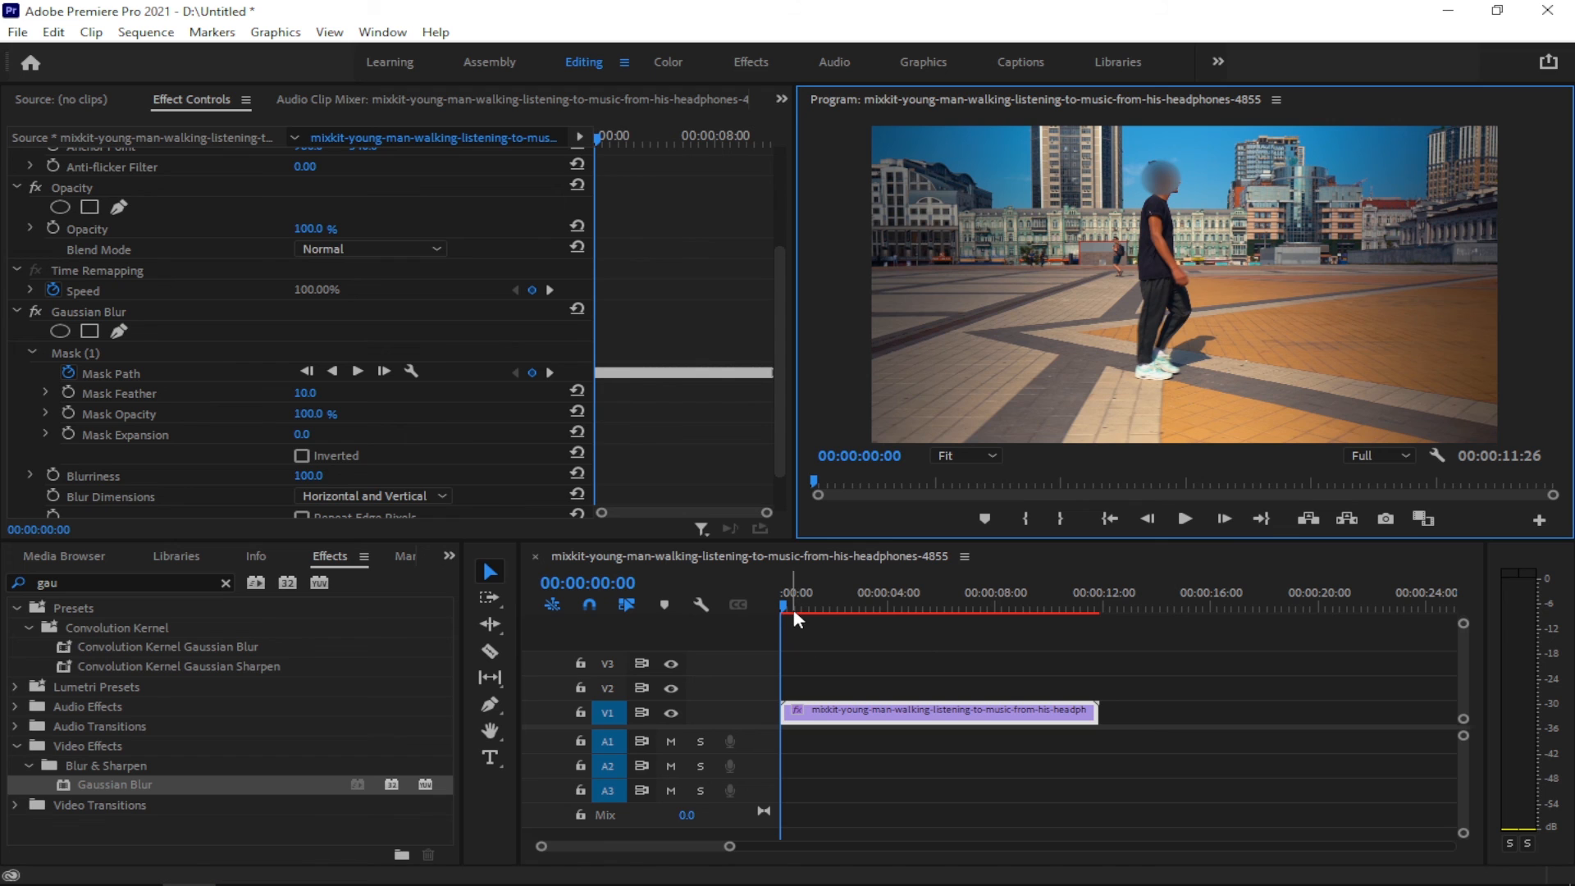
left_click_drag(788, 605, 879, 605)
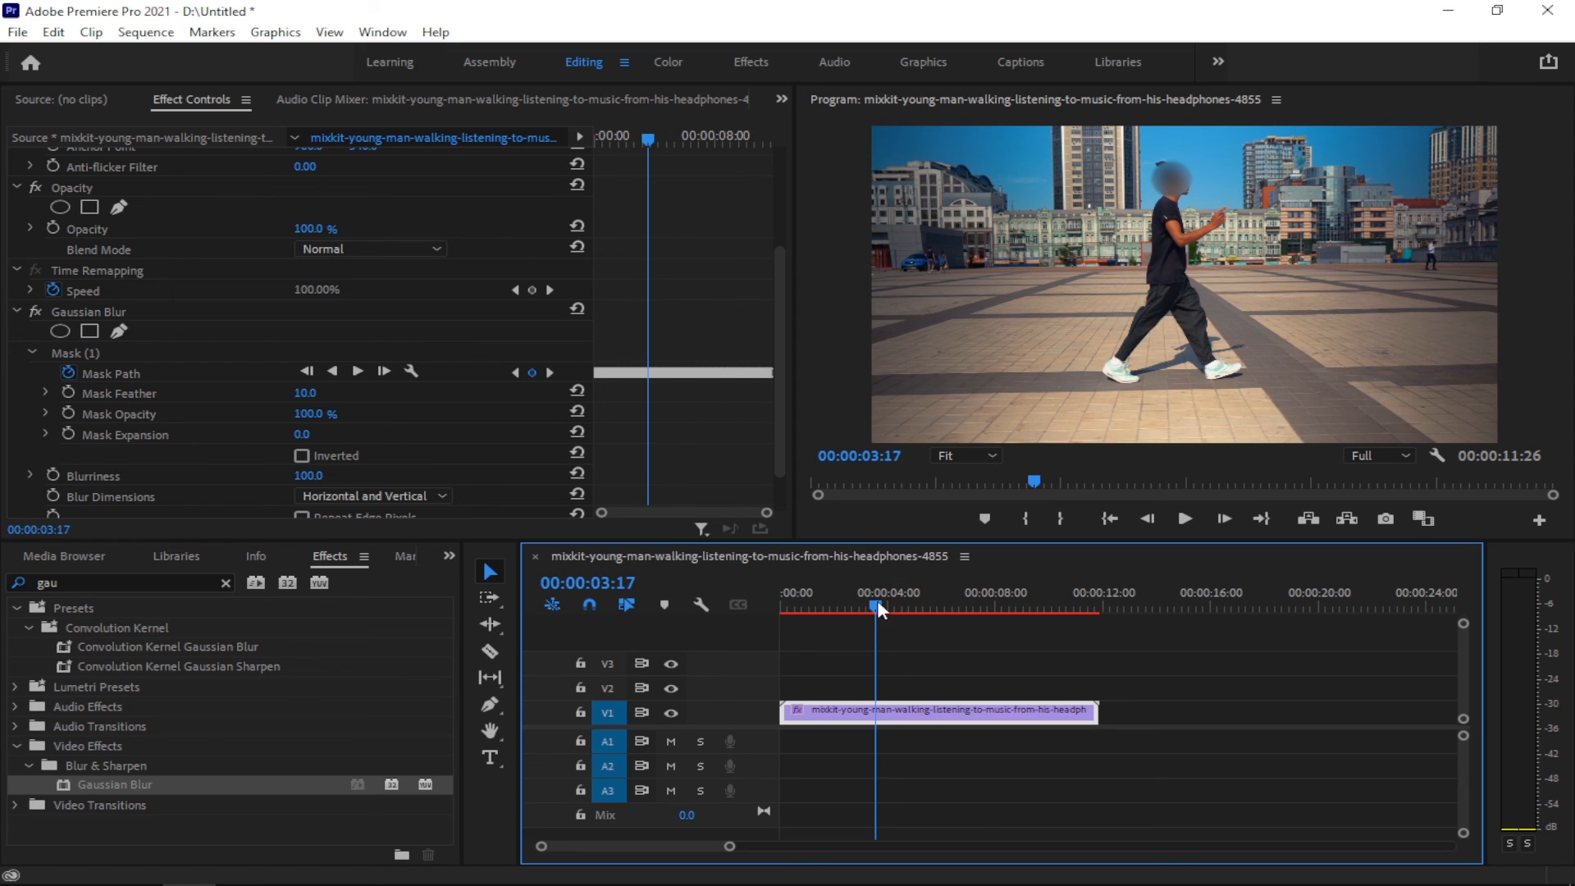
left_click_drag(874, 607, 951, 609)
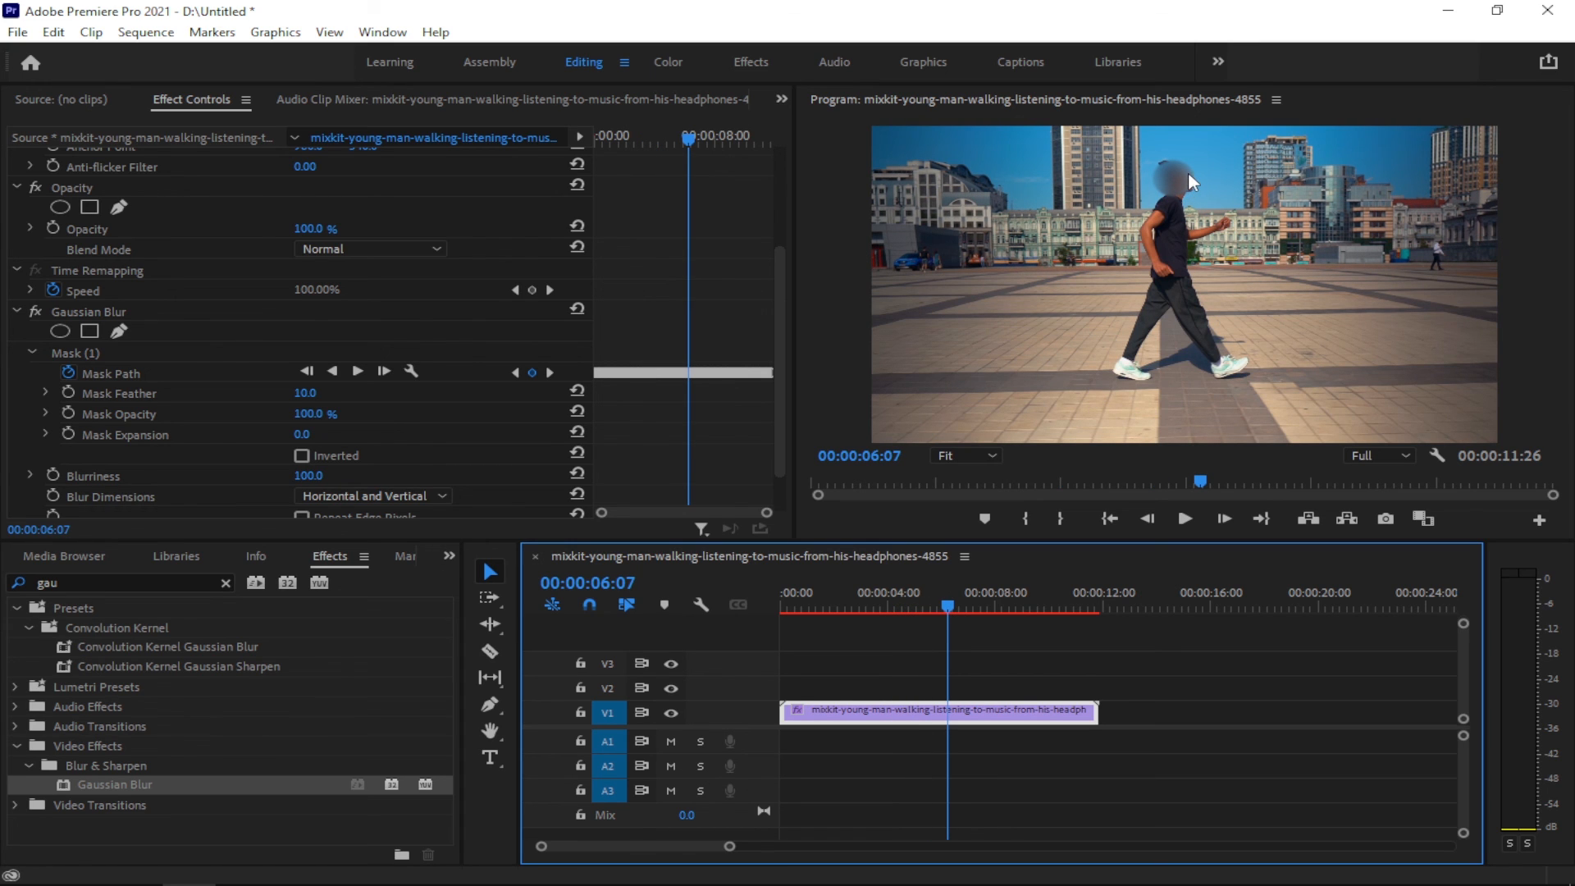
left_click_drag(951, 607, 1008, 605)
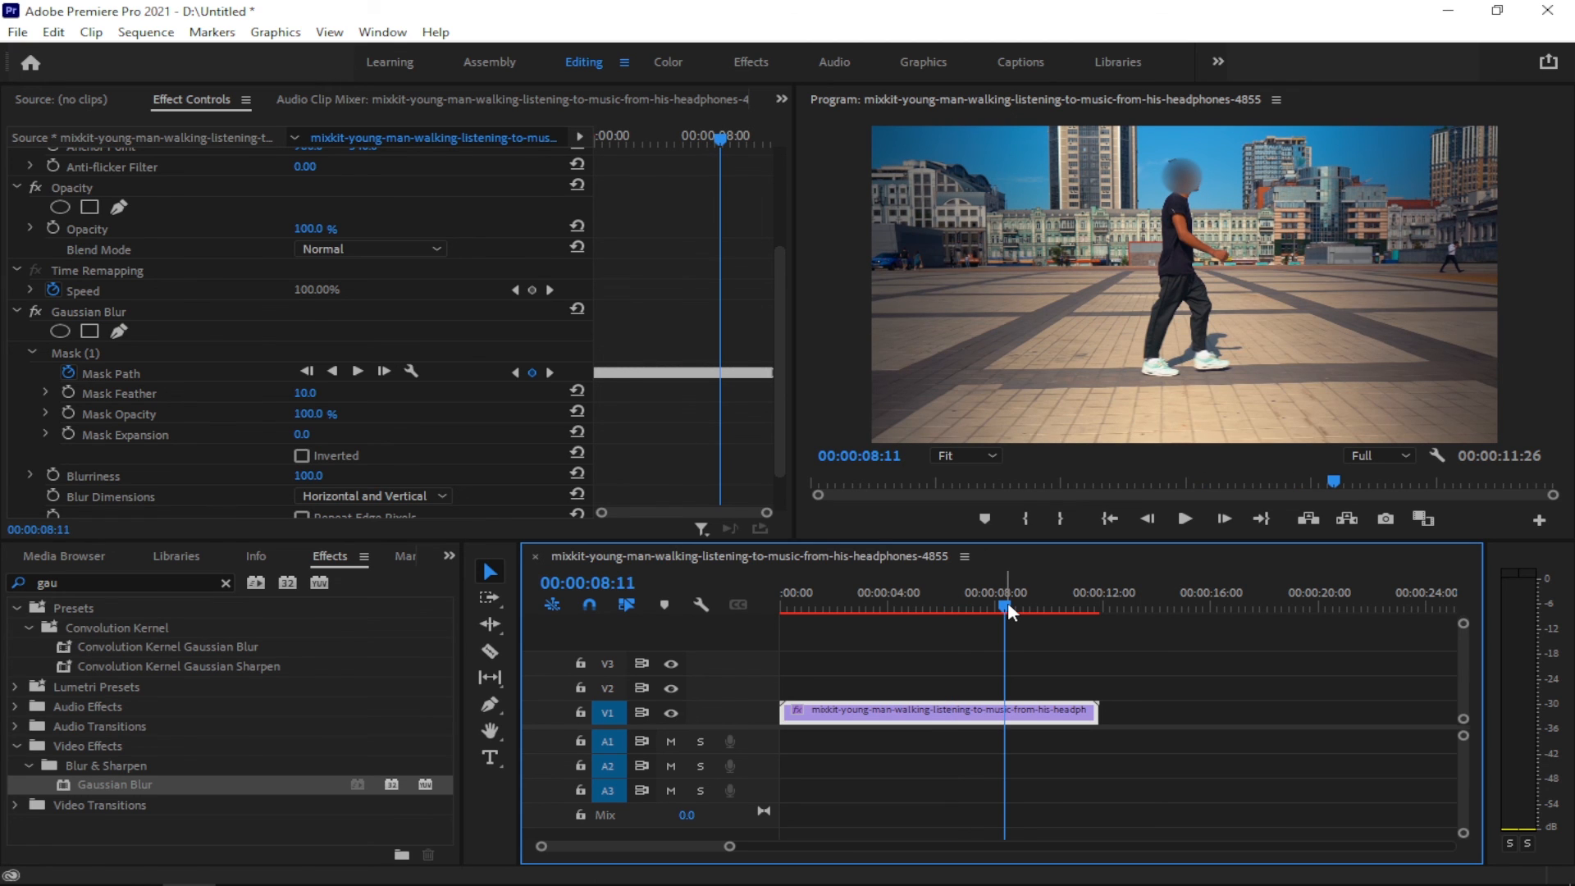